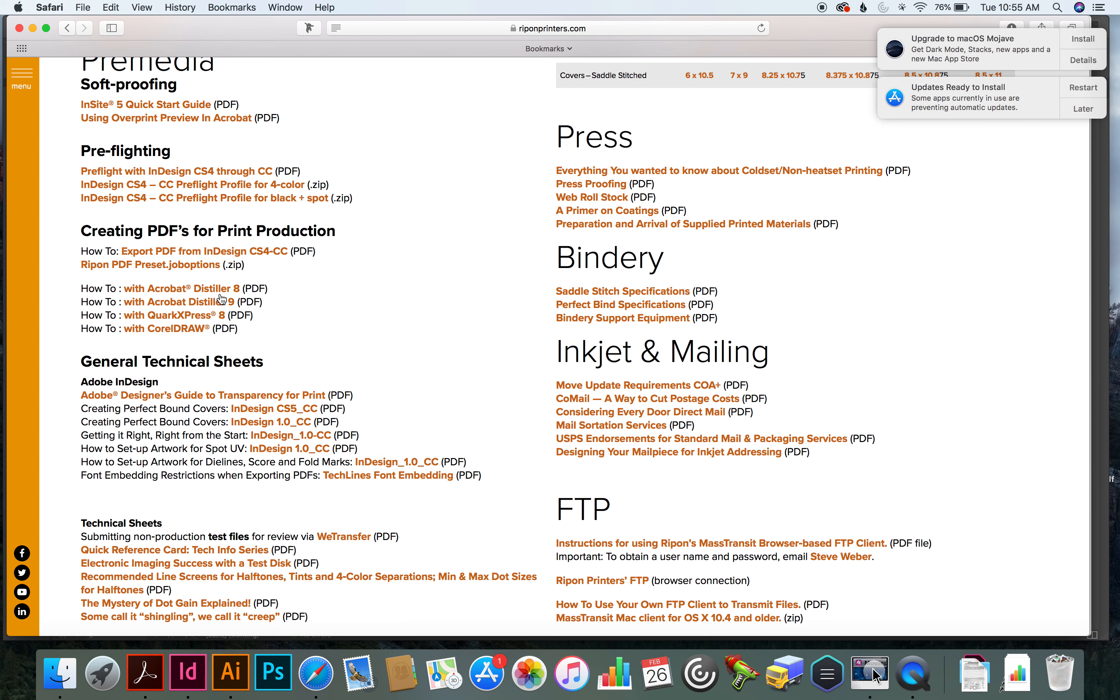
# Open the "Getting it Right, Right from the Start" InDesign_1.0-CC guide and review its document size, margin and bleed requirements
pyautogui.scroll(-3, 221, 300)
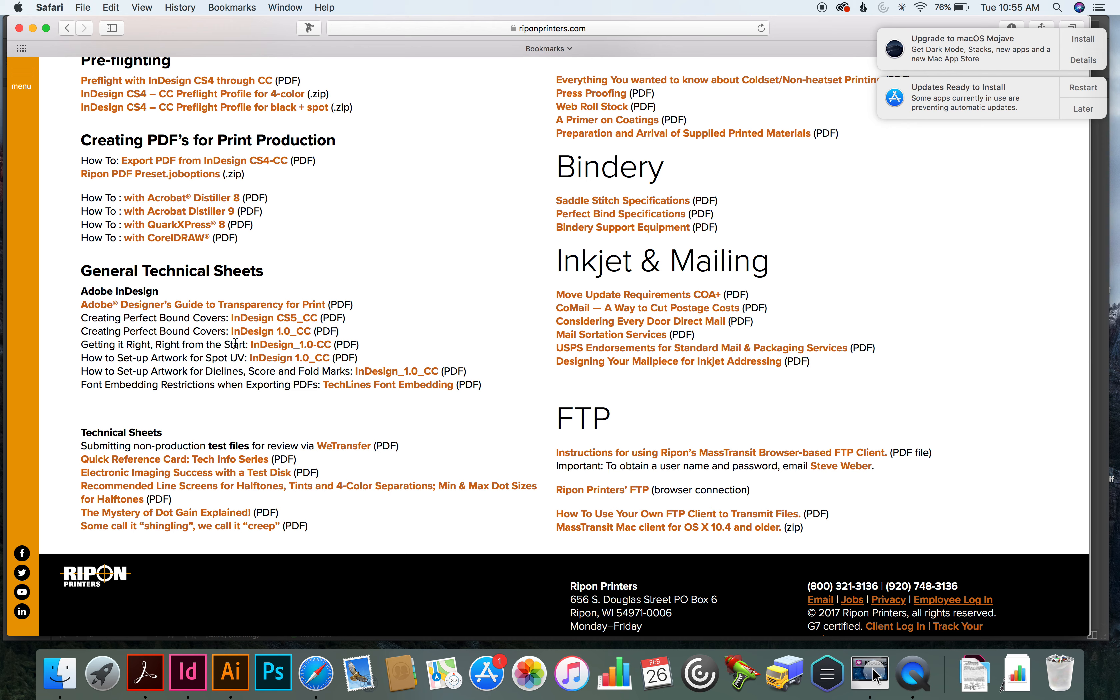
pyautogui.click(264, 346)
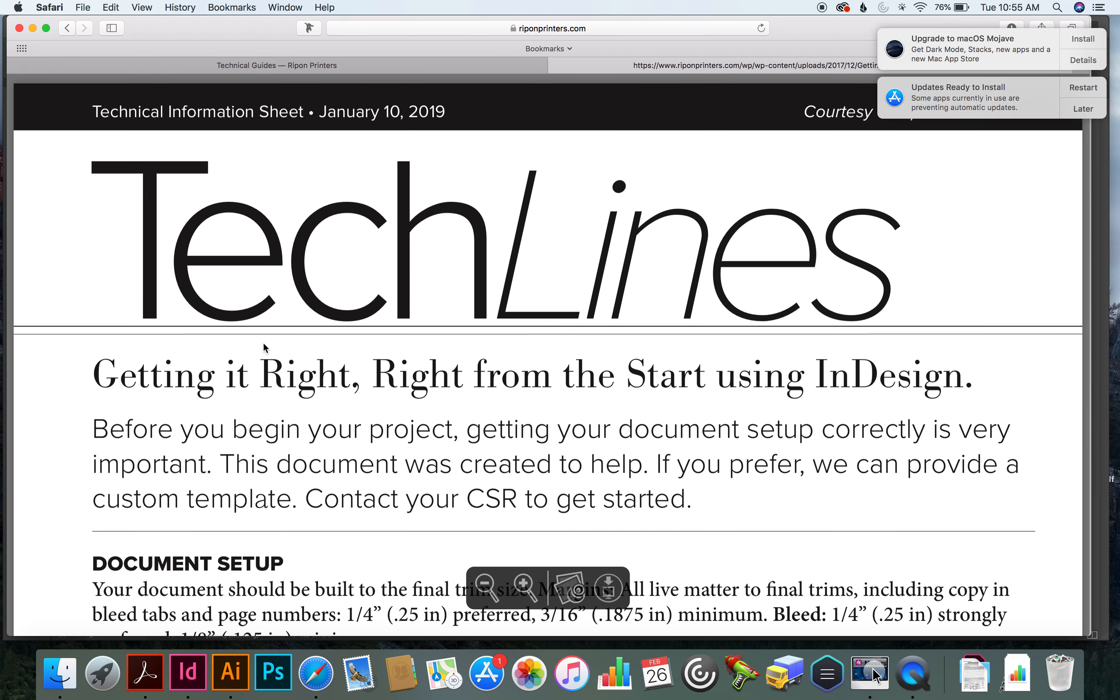
pyautogui.scroll(-10, 263, 344)
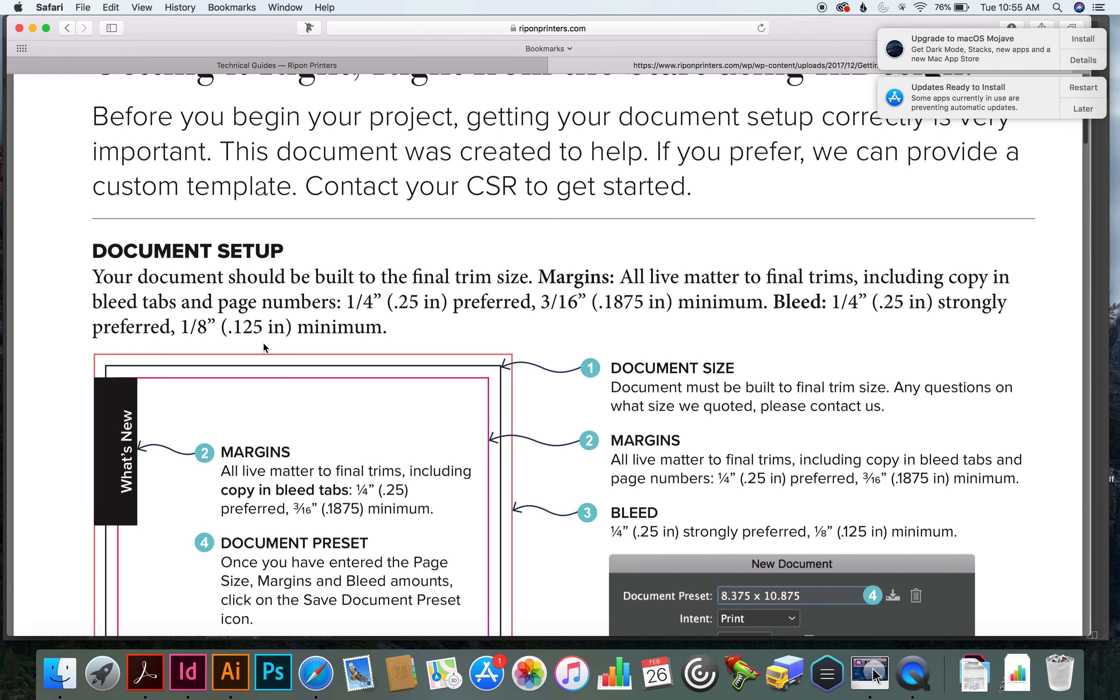
pyautogui.scroll(-3, 263, 342)
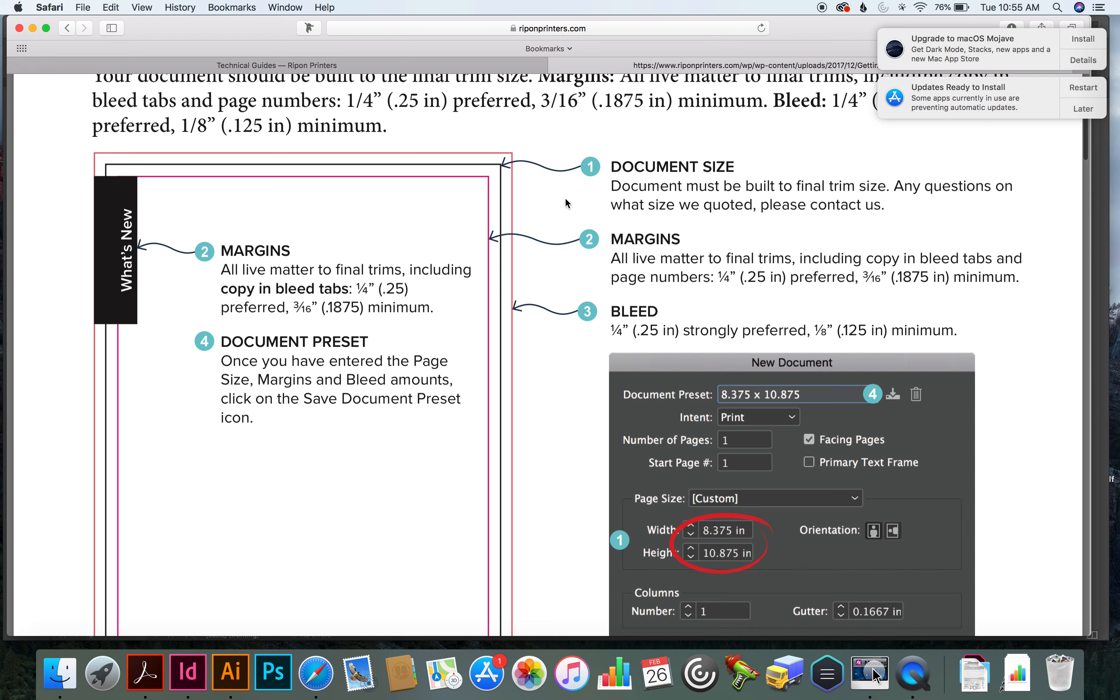
pyautogui.scroll(-1, 565, 197)
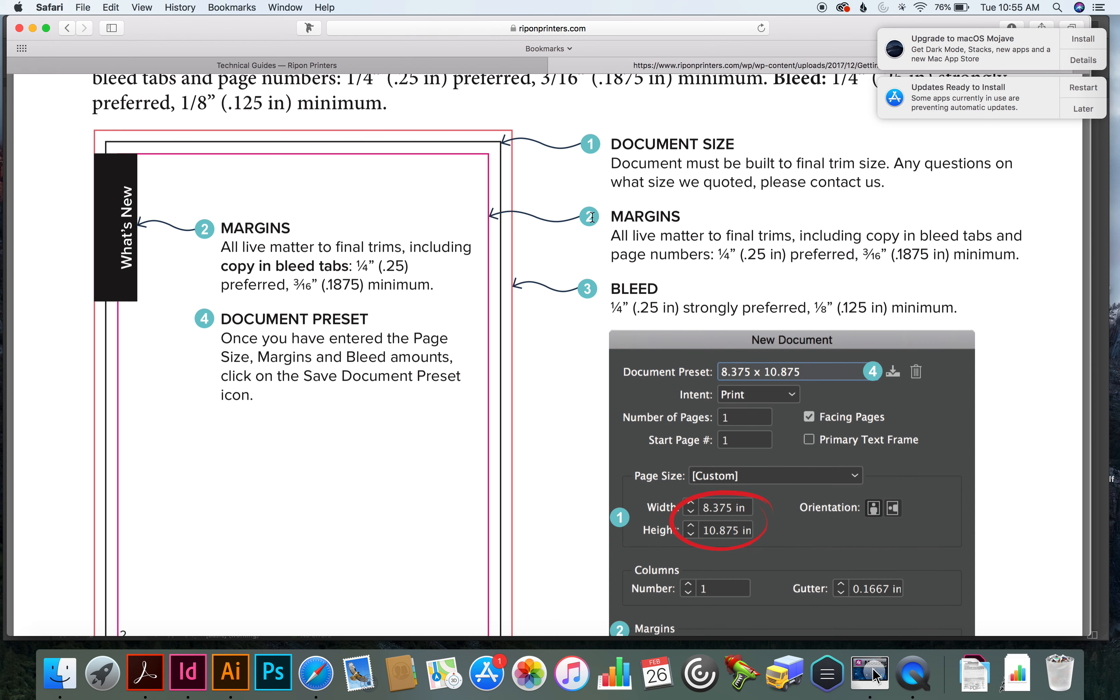
pyautogui.scroll(-2, 592, 217)
pyautogui.scroll(-1, 592, 218)
pyautogui.scroll(-10, 592, 218)
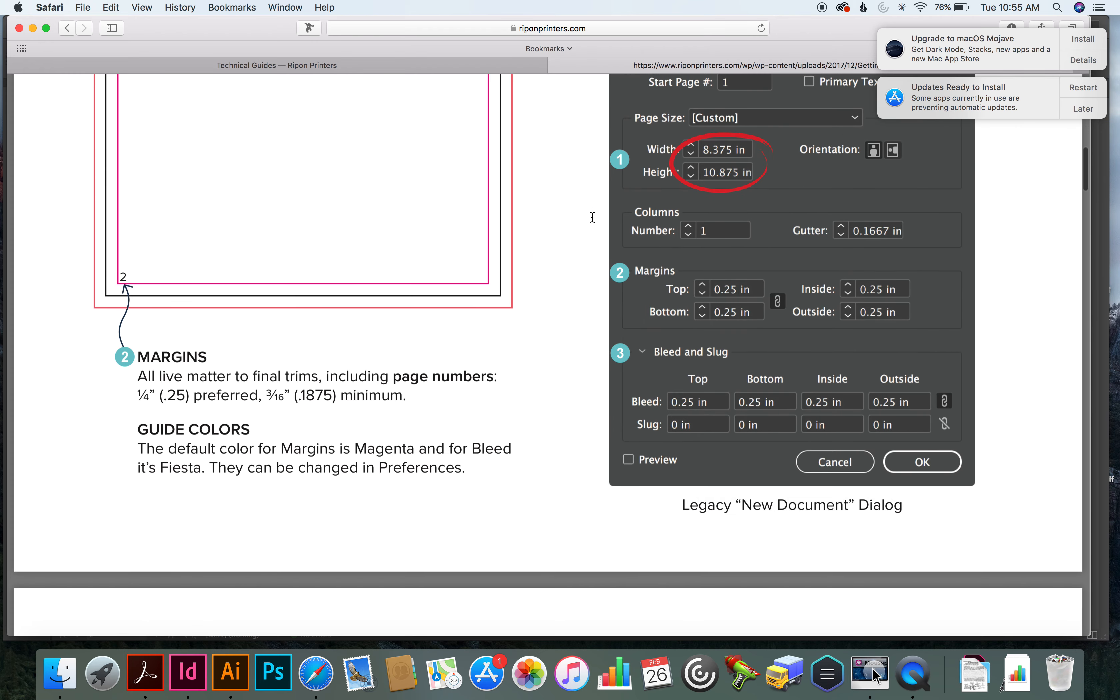
# Read the guide's sections on spreads, templates, swatches, Ink Manager, Separations Preview, fonts and the Links panel
pyautogui.scroll(-15, 592, 218)
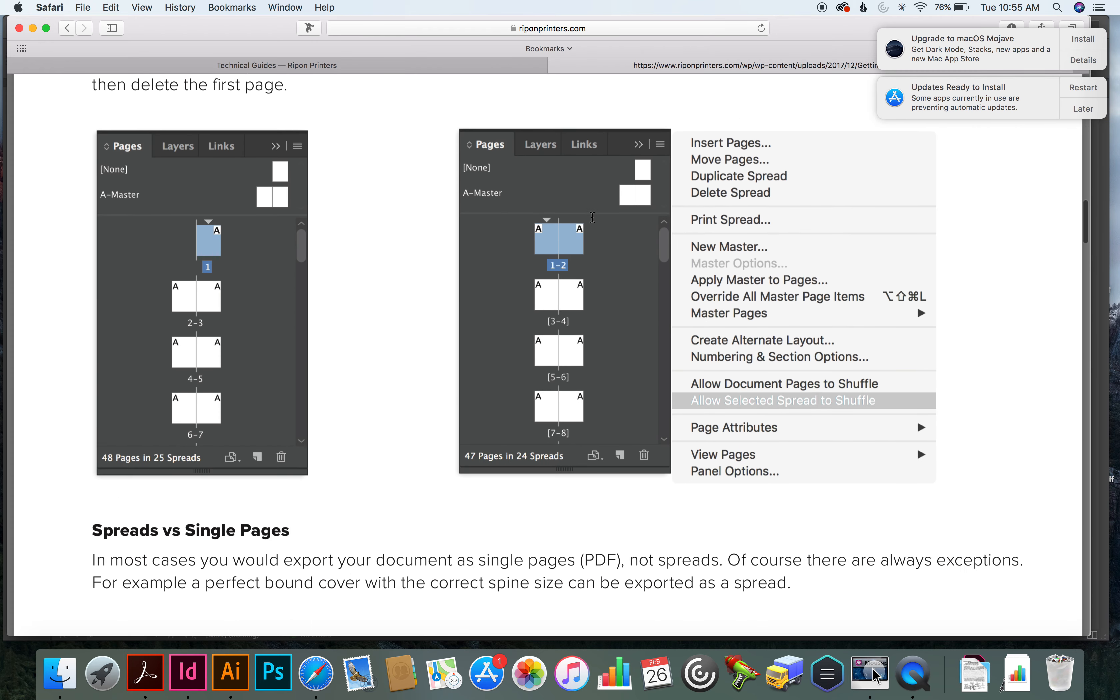
pyautogui.scroll(-15, 593, 217)
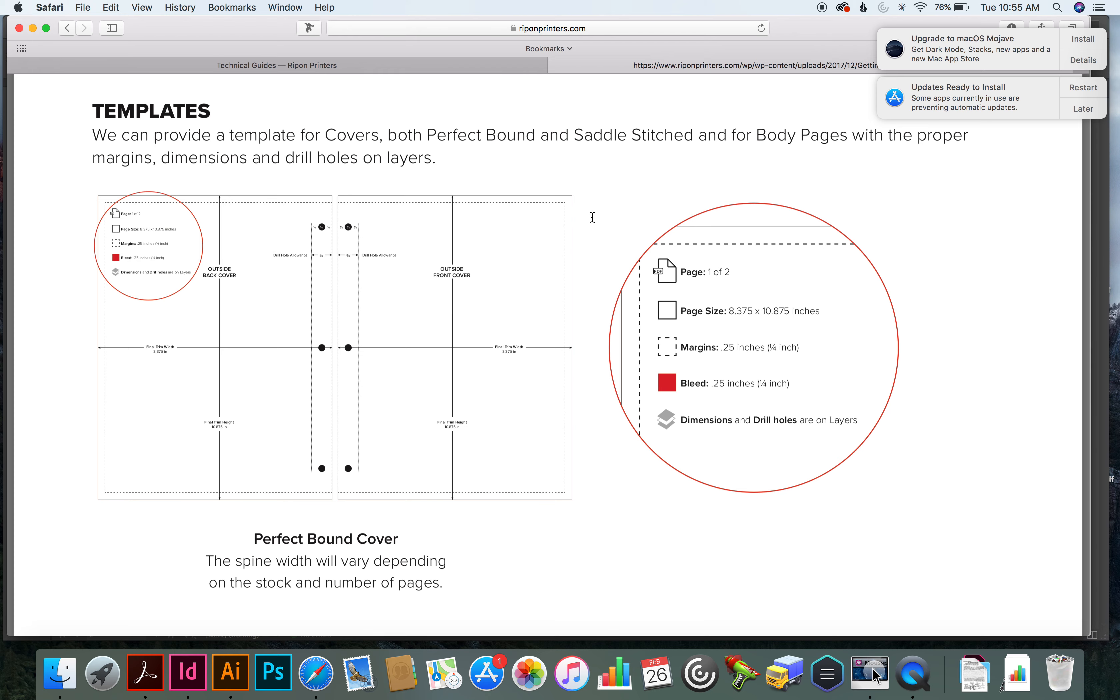
pyautogui.scroll(-15, 593, 217)
pyautogui.scroll(-3, 592, 217)
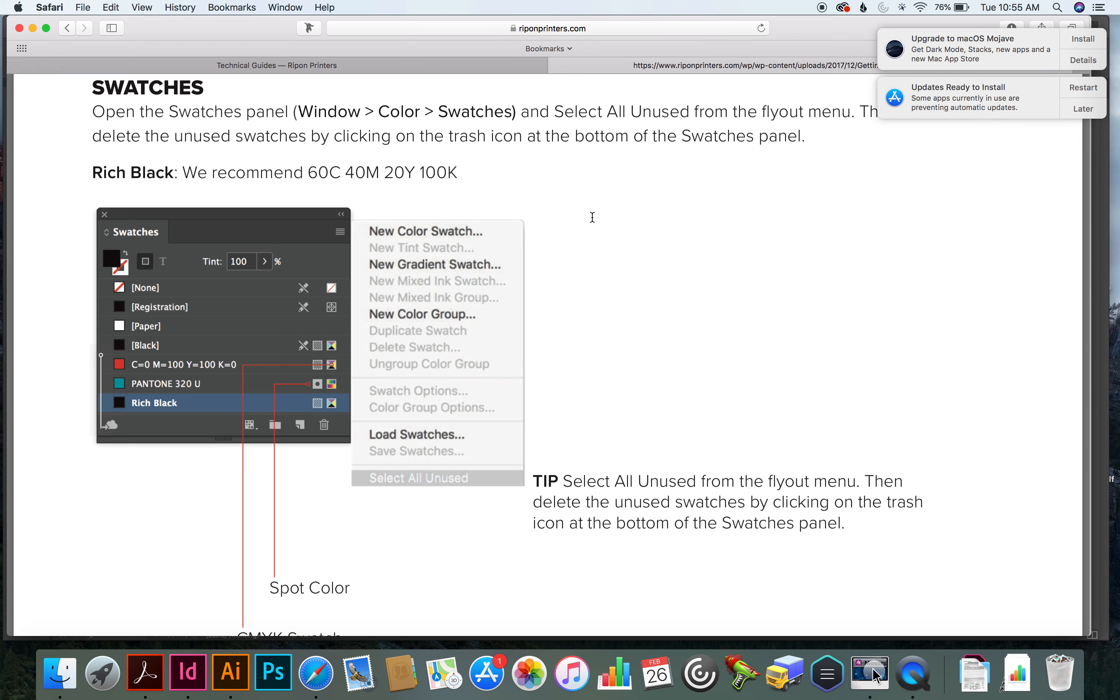
pyautogui.scroll(-20, 592, 217)
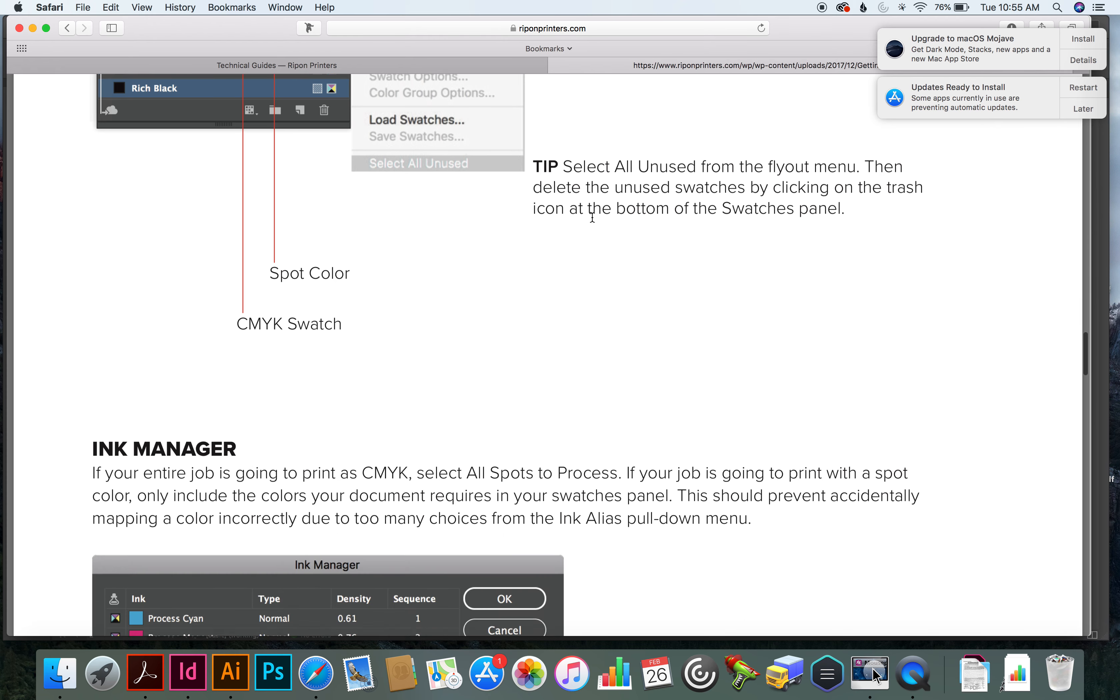
pyautogui.scroll(-10, 592, 217)
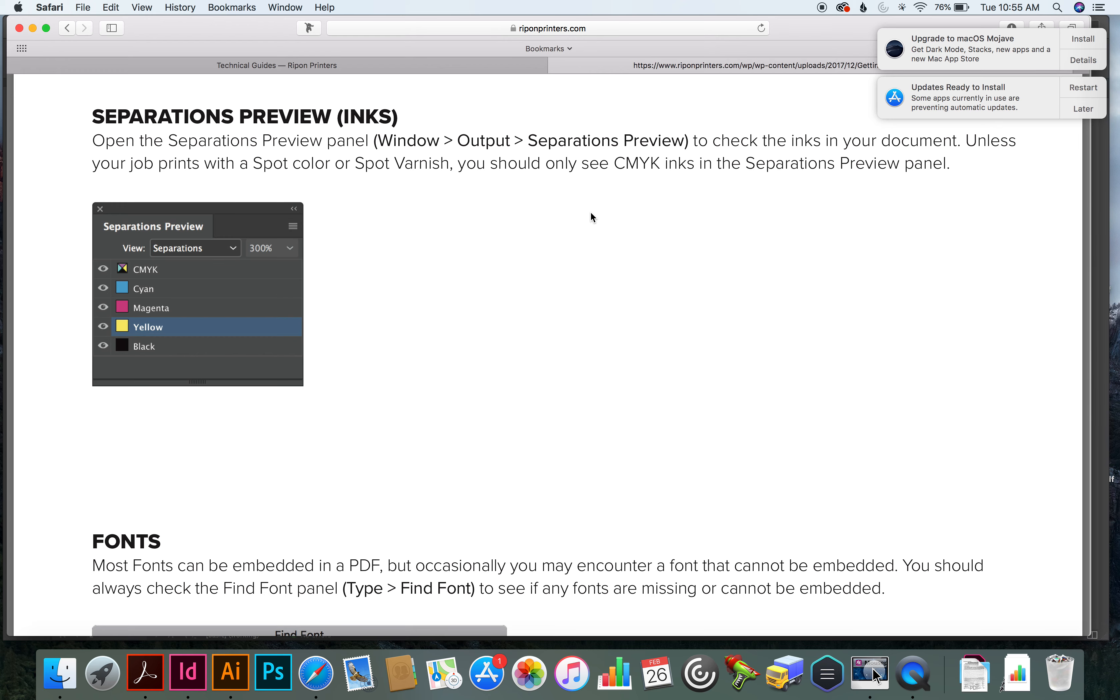
pyautogui.scroll(-10, 591, 203)
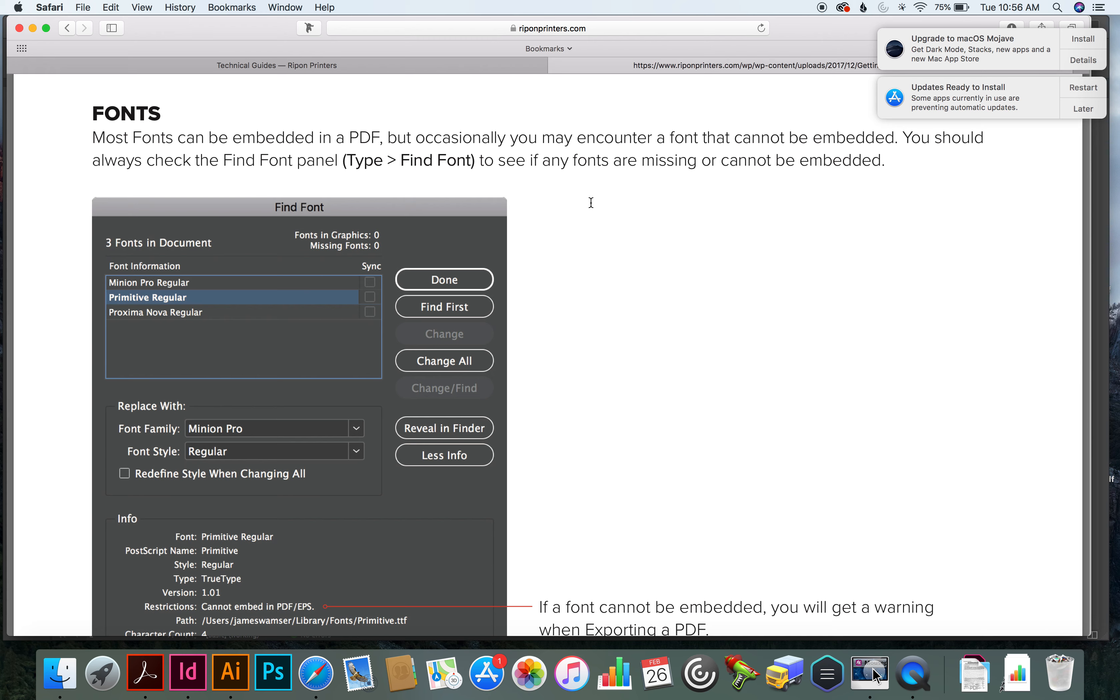
pyautogui.scroll(-10, 591, 202)
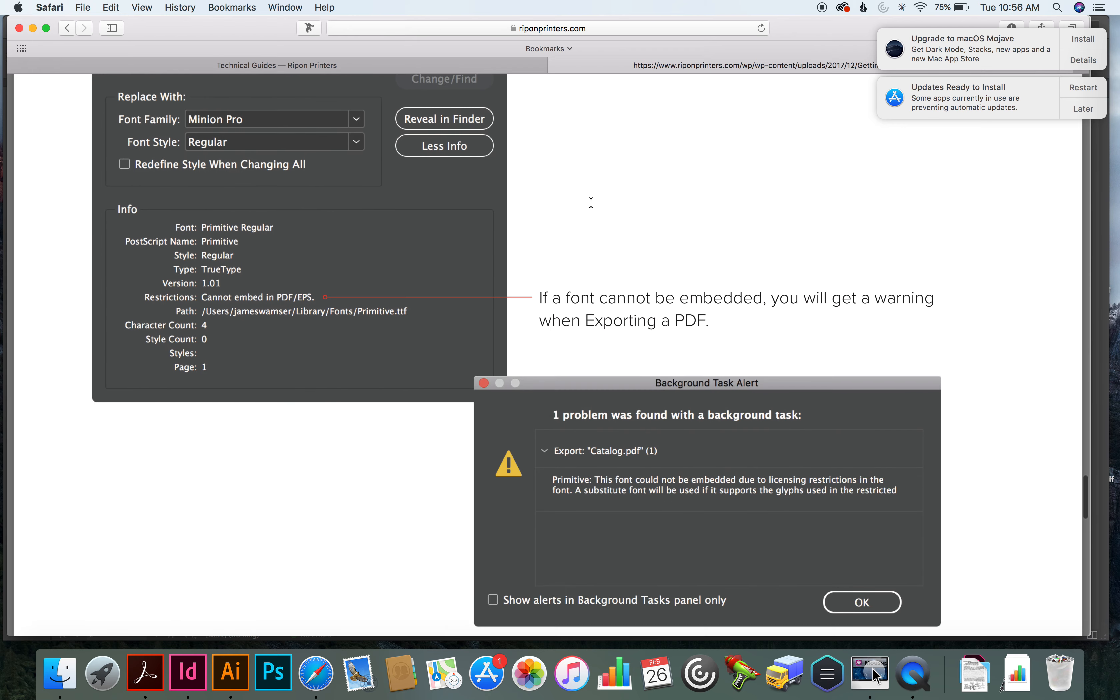
pyautogui.scroll(-8, 591, 202)
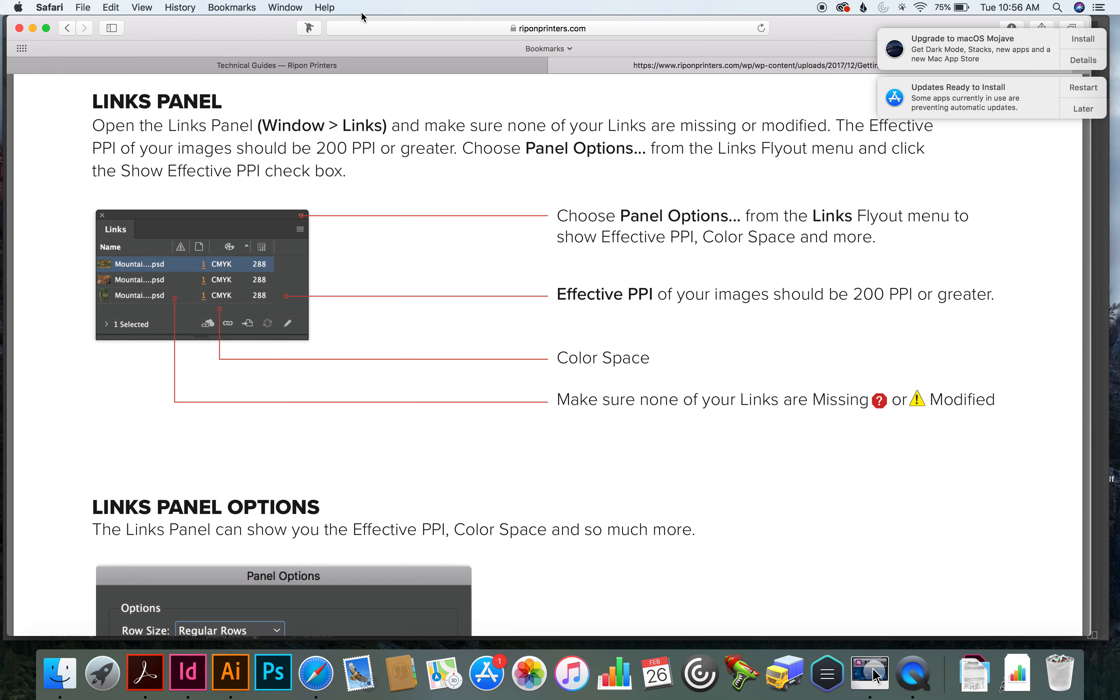
# Bring forward the other browser window with the Backblaze online backup and cloud storage site
pyautogui.click(296, 6)
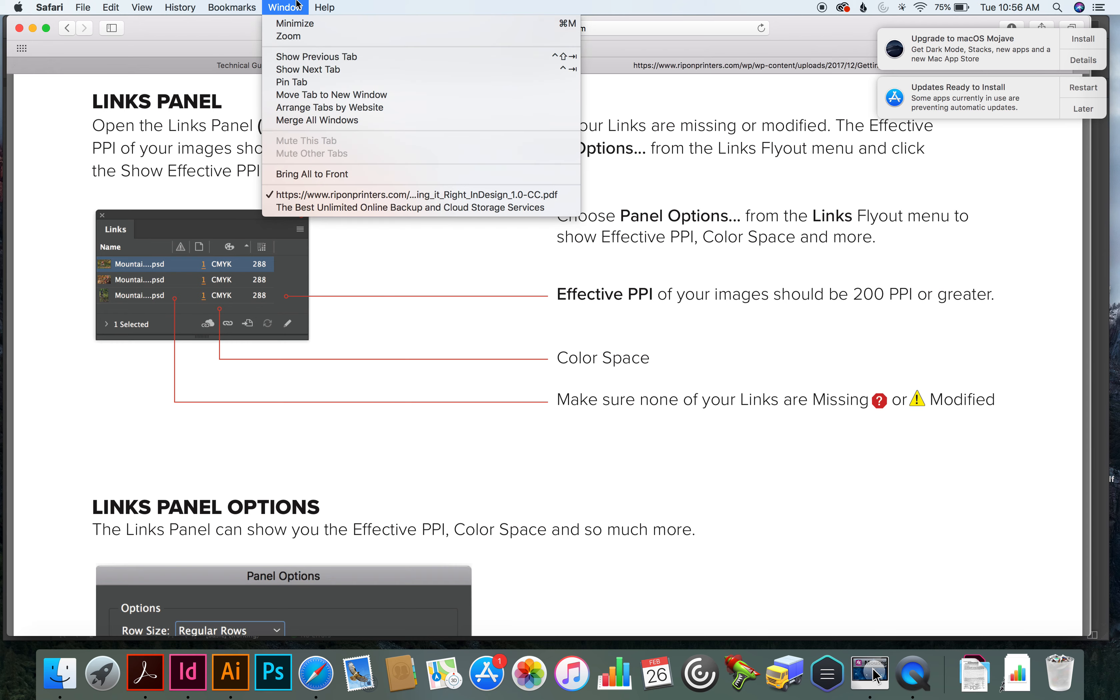
pyautogui.click(305, 206)
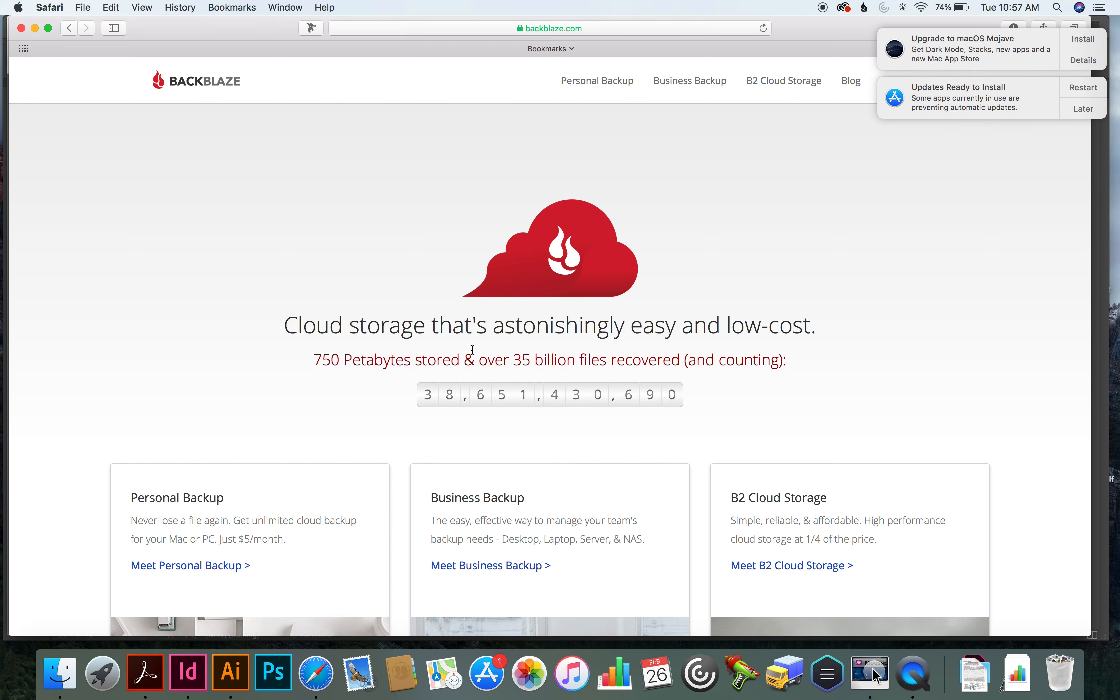
# Switch to InDesign and export PressLines-Winter 2019 to the Desktop as a PDF in spreads, using the High Quality Print preset
pyautogui.click(188, 673)
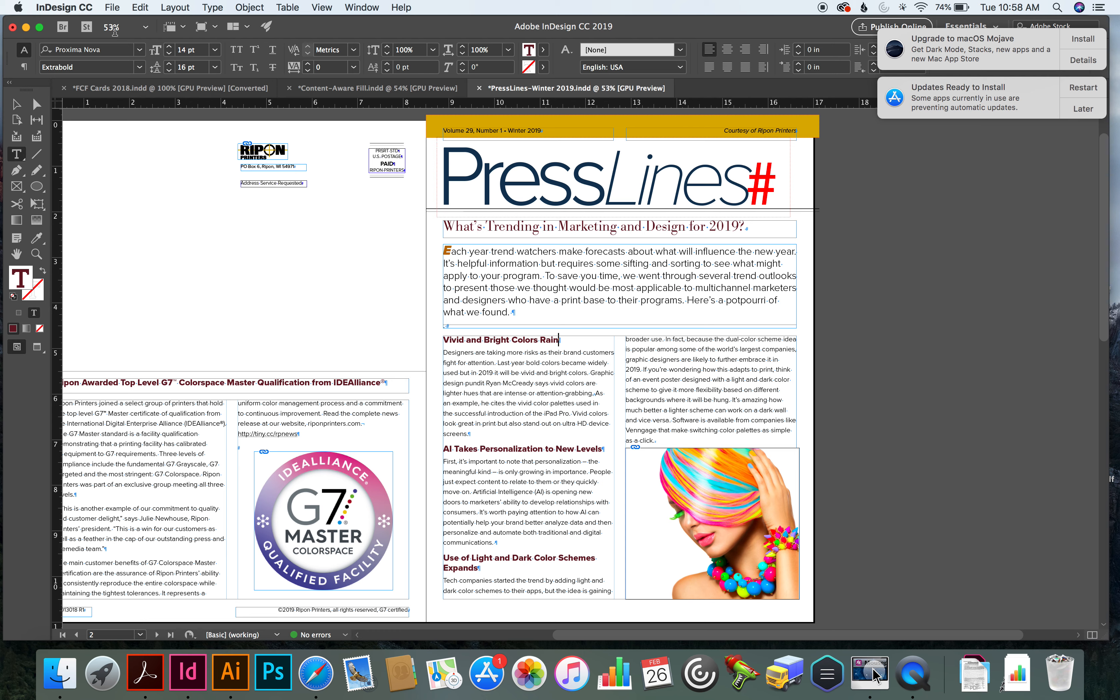
pyautogui.click(114, 8)
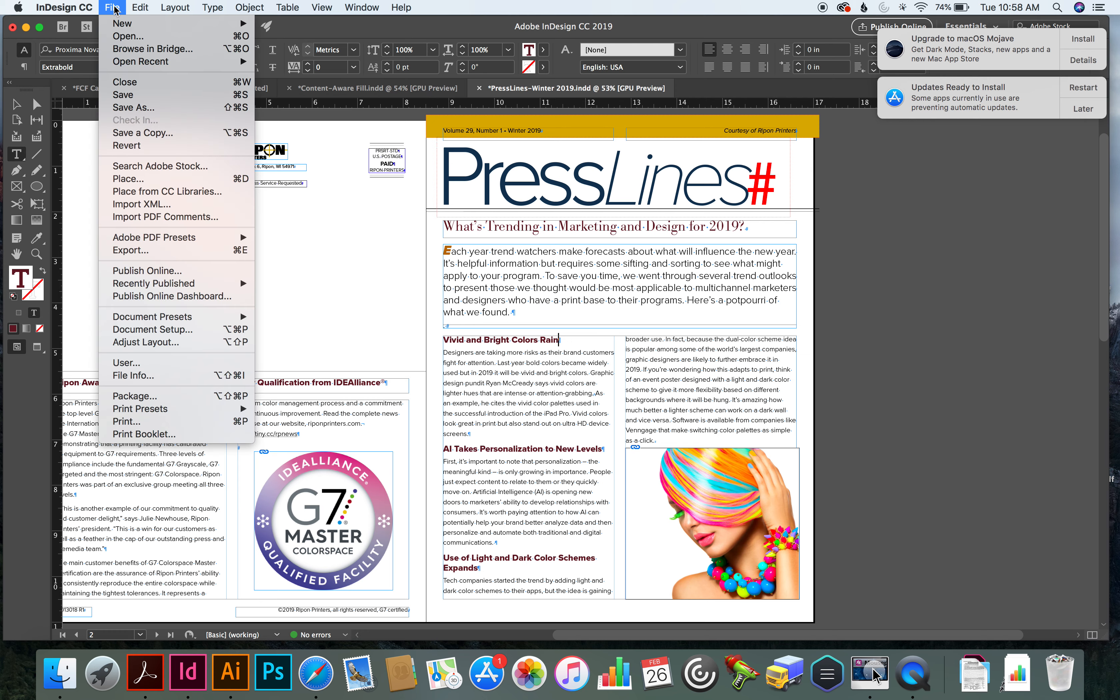
pyautogui.moveTo(194, 237)
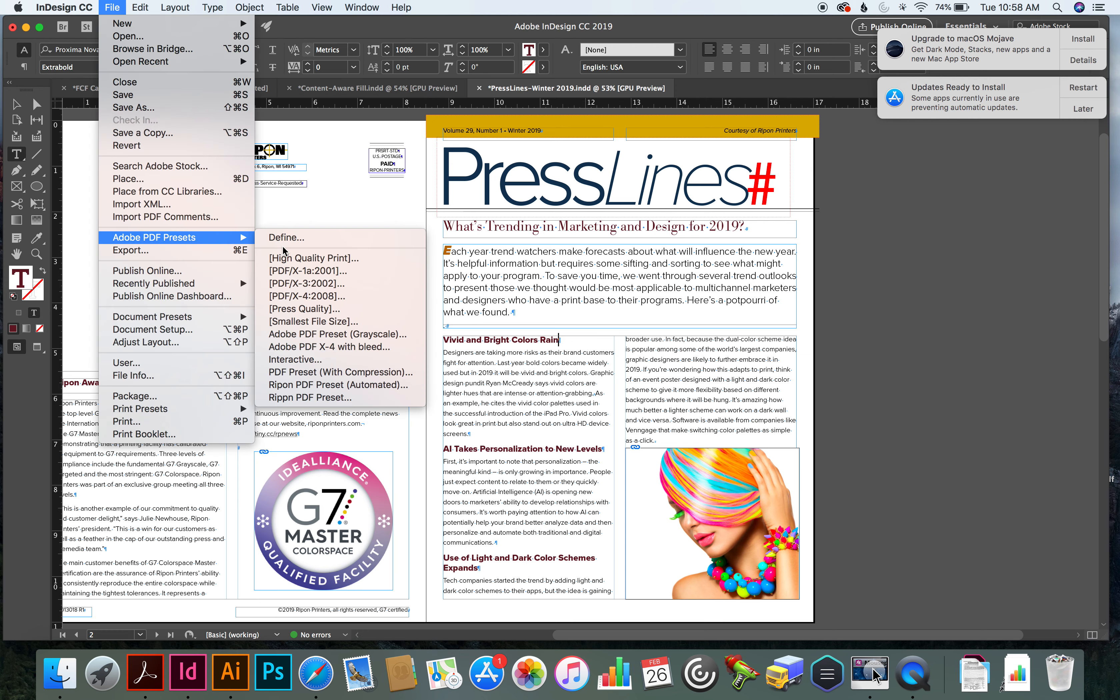
pyautogui.click(285, 258)
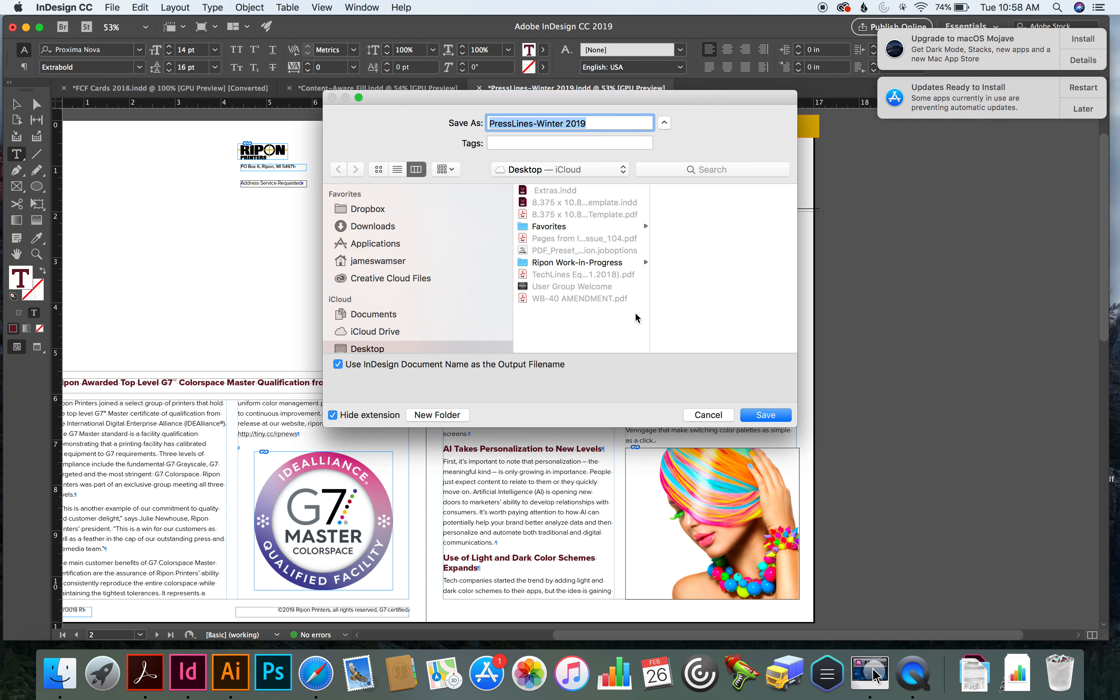
pyautogui.click(764, 415)
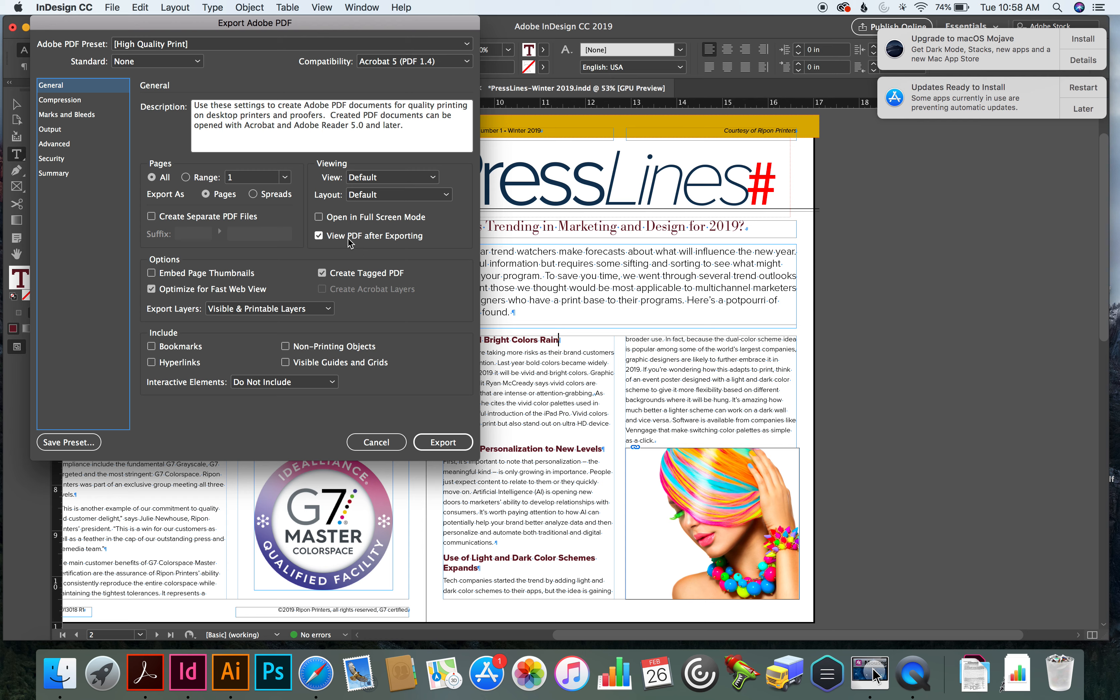
pyautogui.click(252, 194)
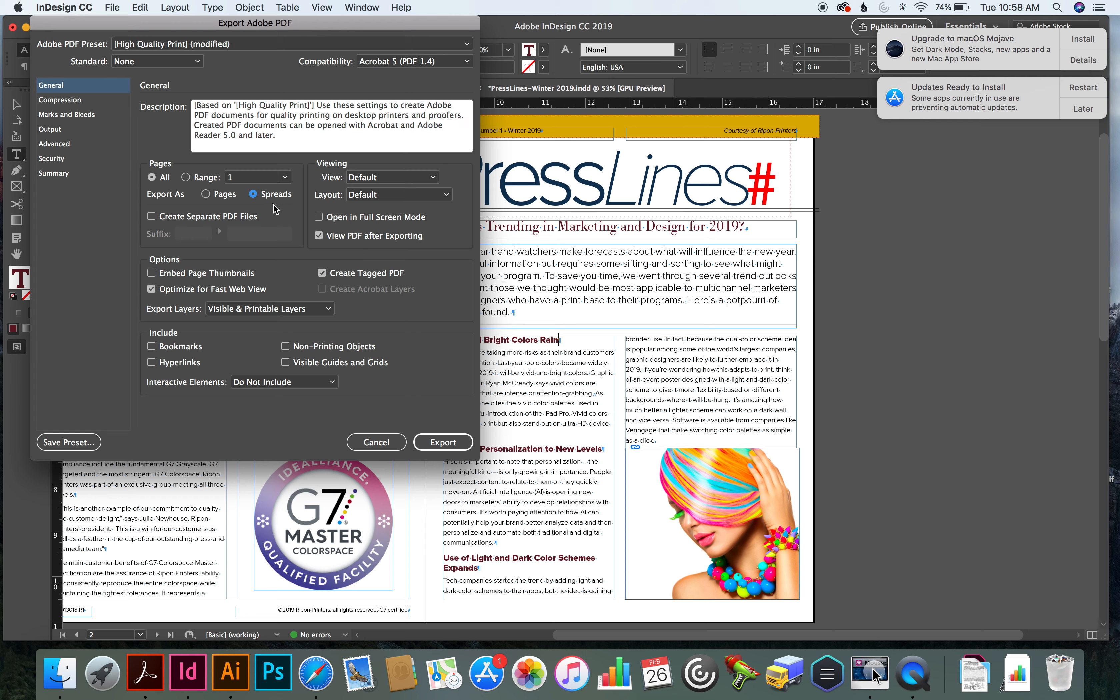
pyautogui.click(439, 443)
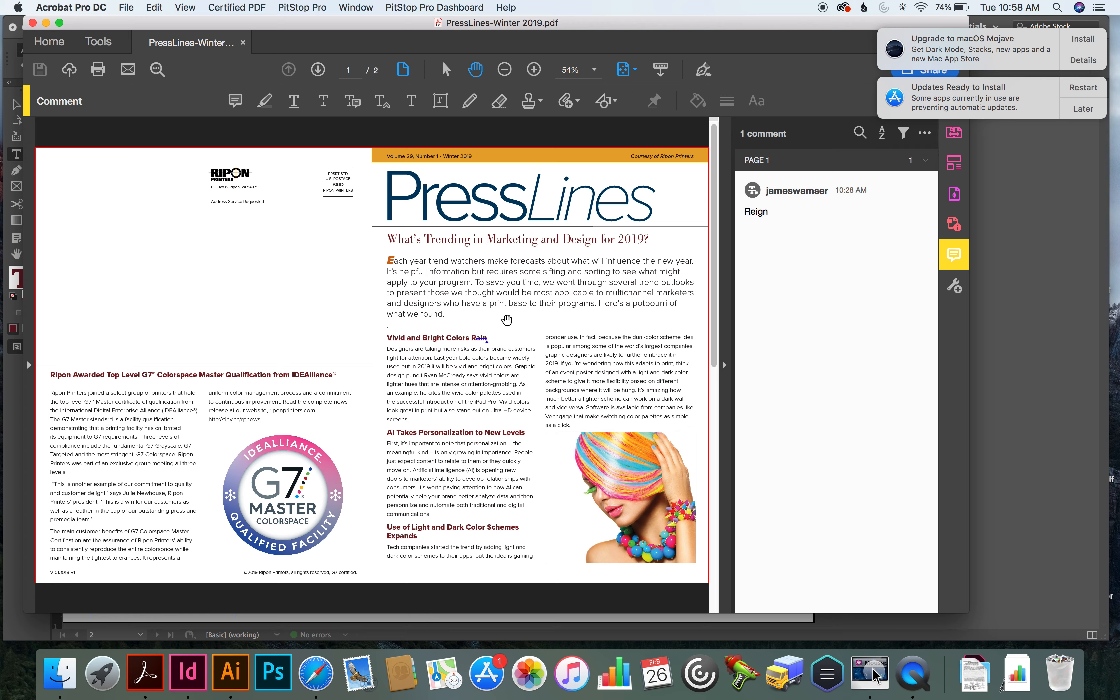
# Add a replace-text comment changing "vivid" to "bright" in "says vivid colors" under Vivid and Bright Colors, and save and close the PDF
pyautogui.moveTo(488, 343)
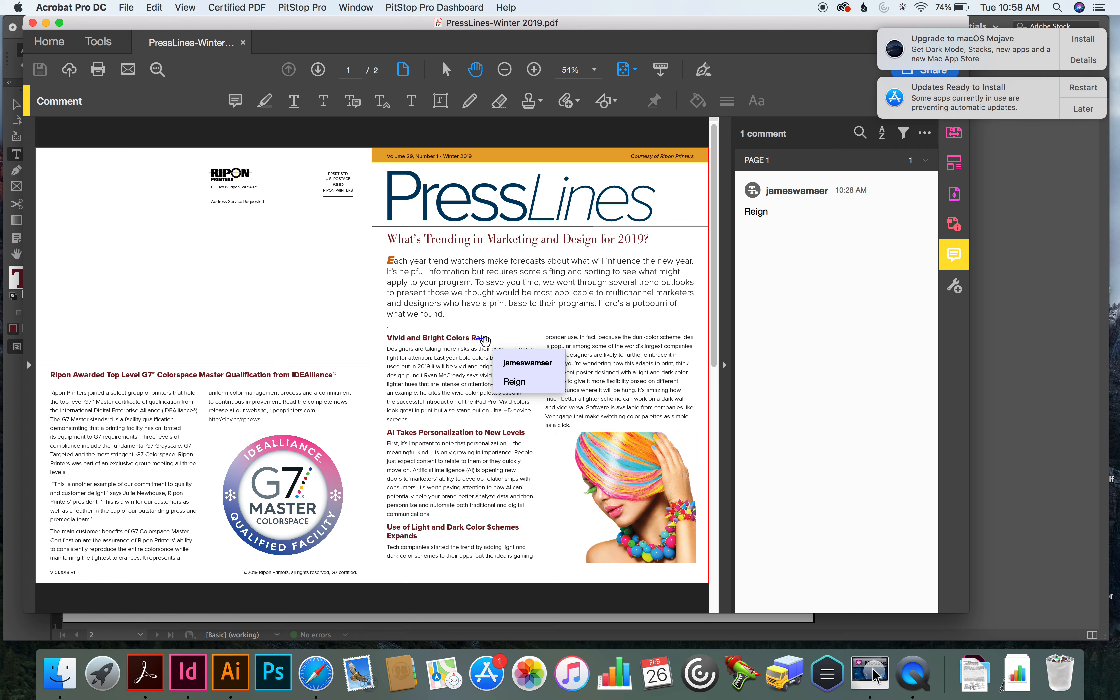
pyautogui.click(353, 103)
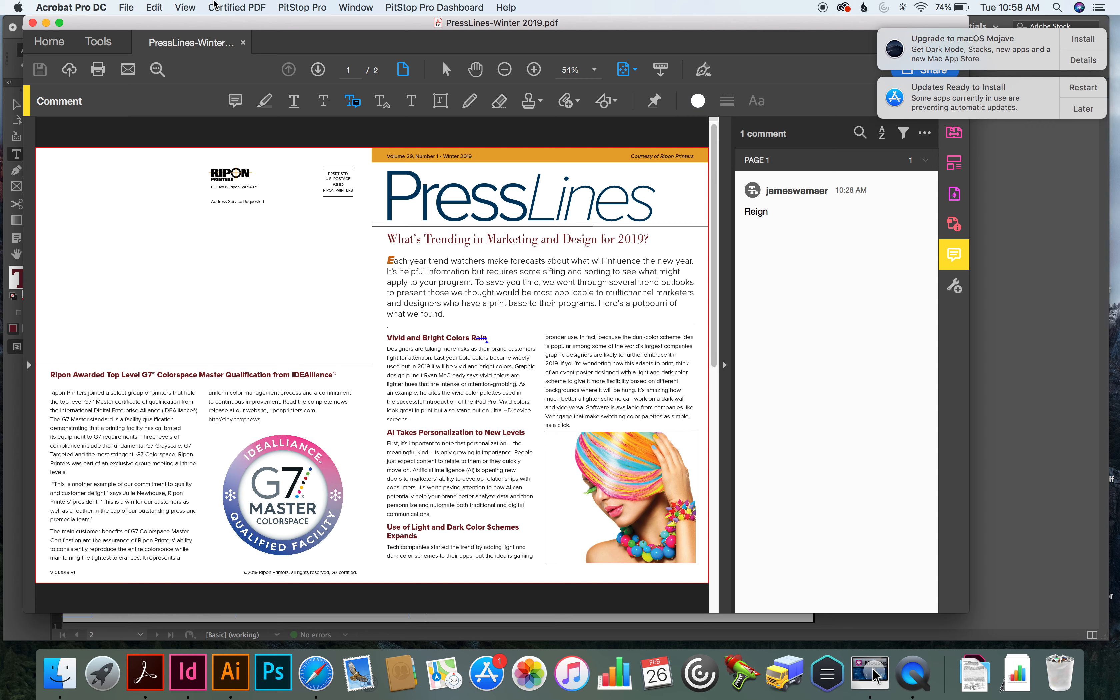
pyautogui.click(193, 6)
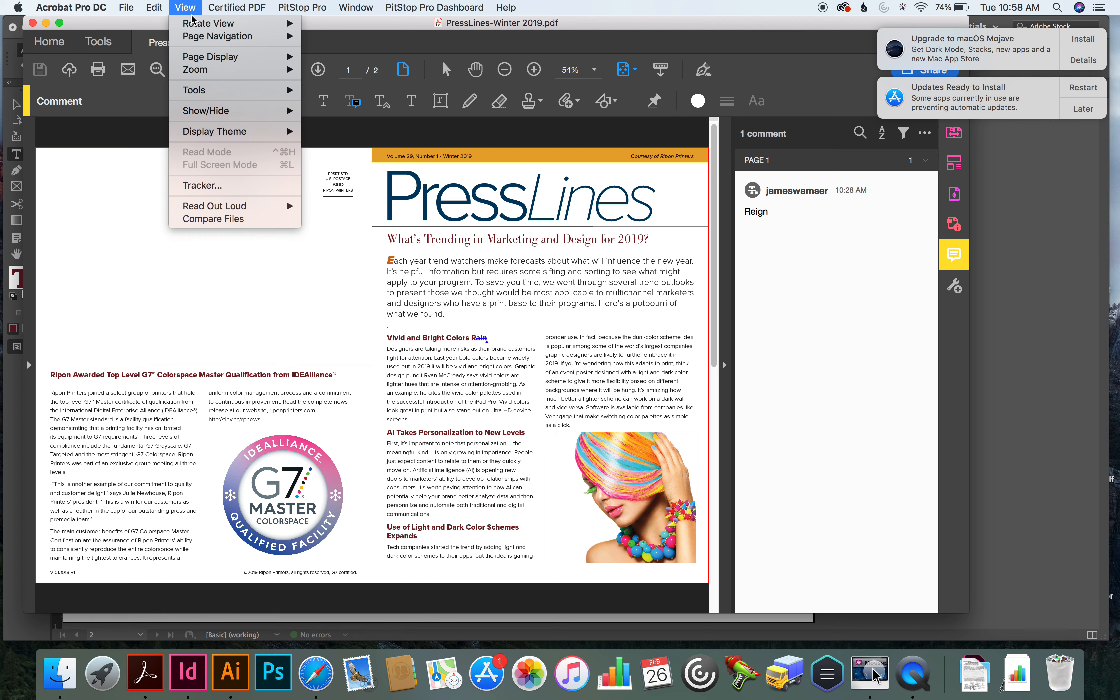
pyautogui.moveTo(194, 70)
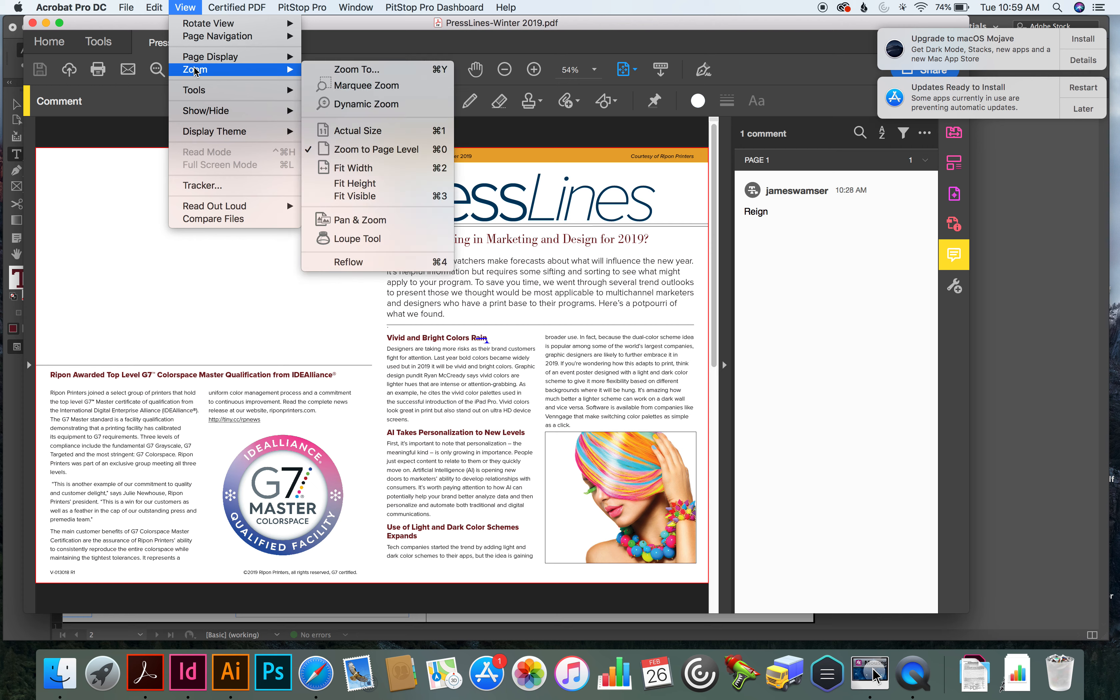
pyautogui.click(405, 83)
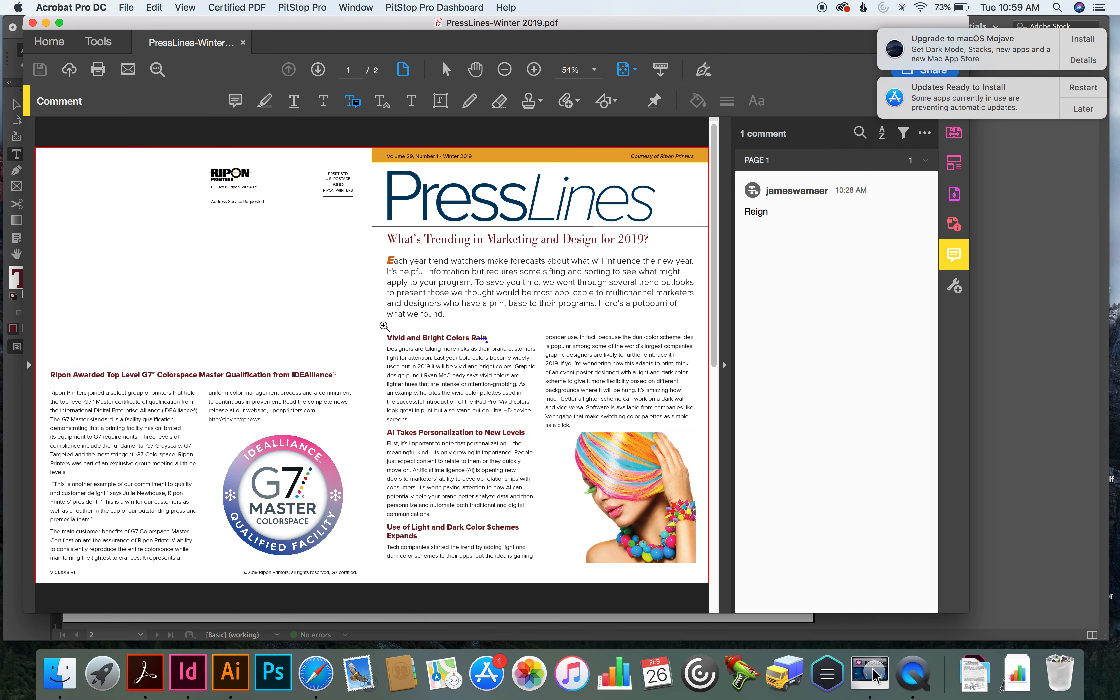
pyautogui.moveTo(373, 323); pyautogui.dragTo(552, 442)
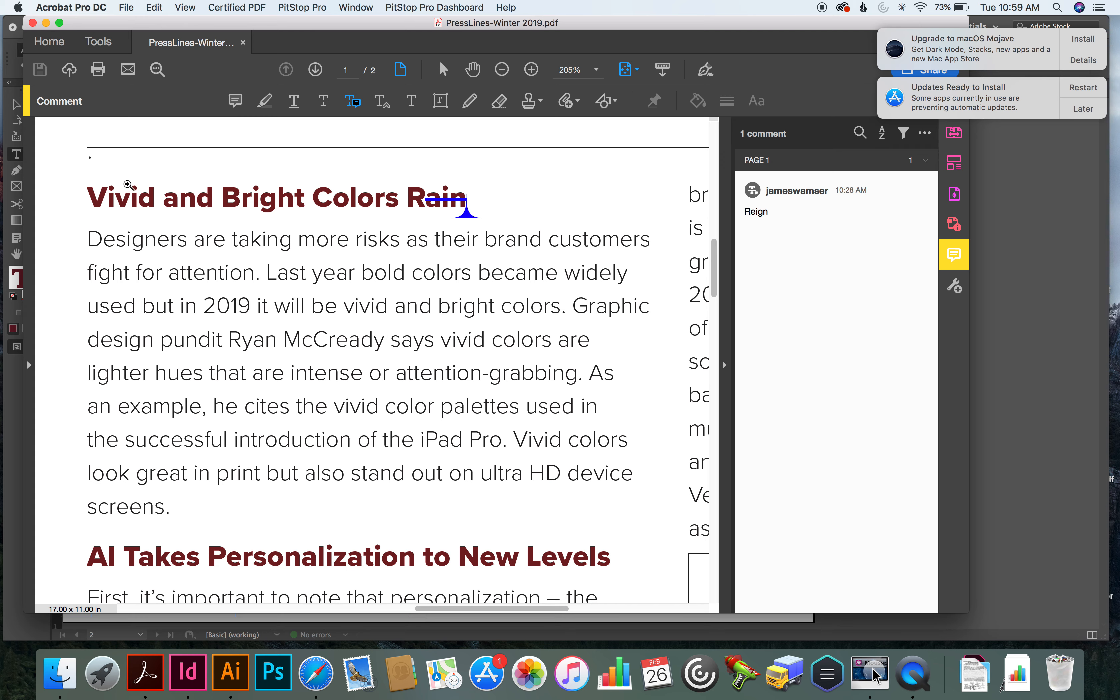
pyautogui.click(353, 101)
pyautogui.moveTo(441, 341); pyautogui.dragTo(481, 340)
pyautogui.write('bright')
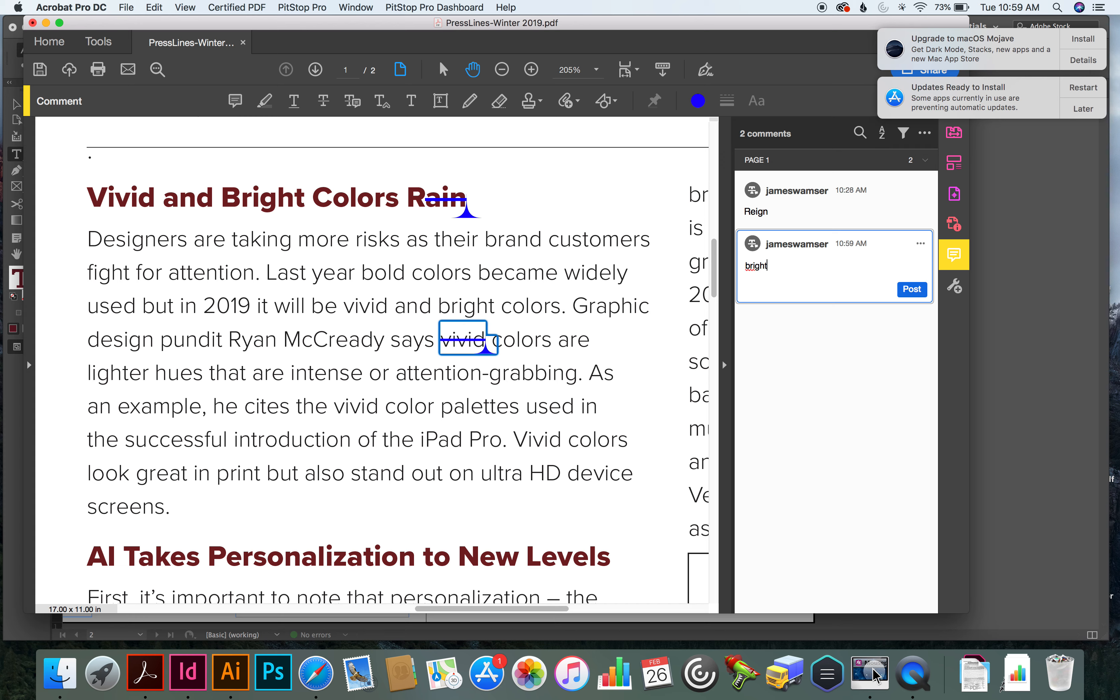
pyautogui.click(911, 289)
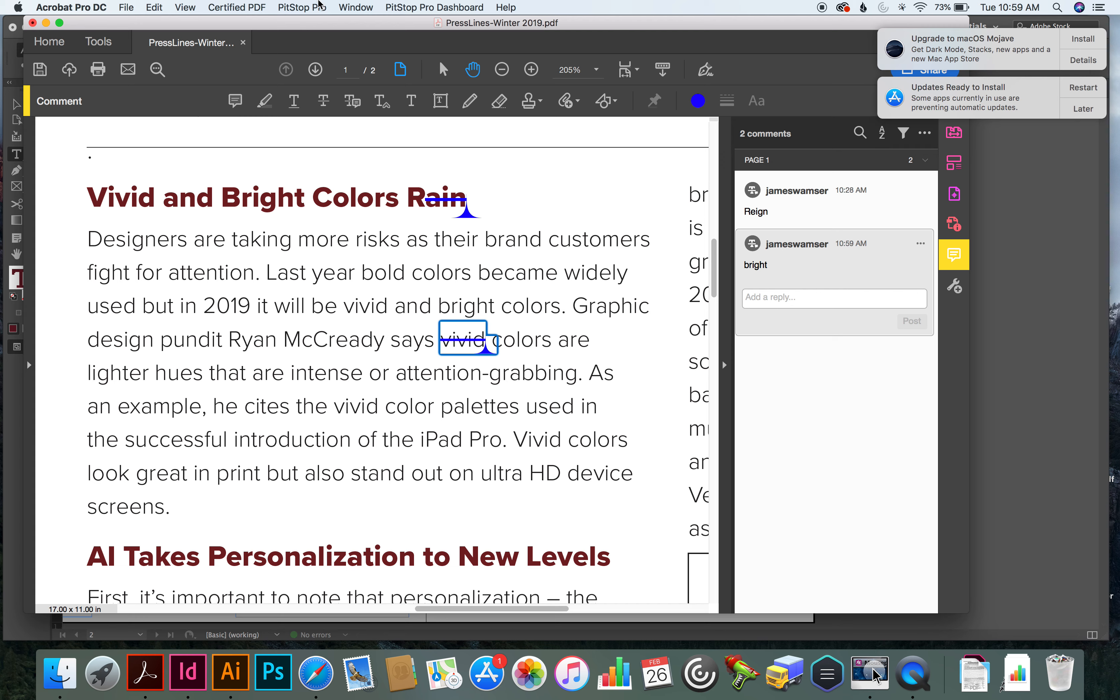
pyautogui.press('super+s')
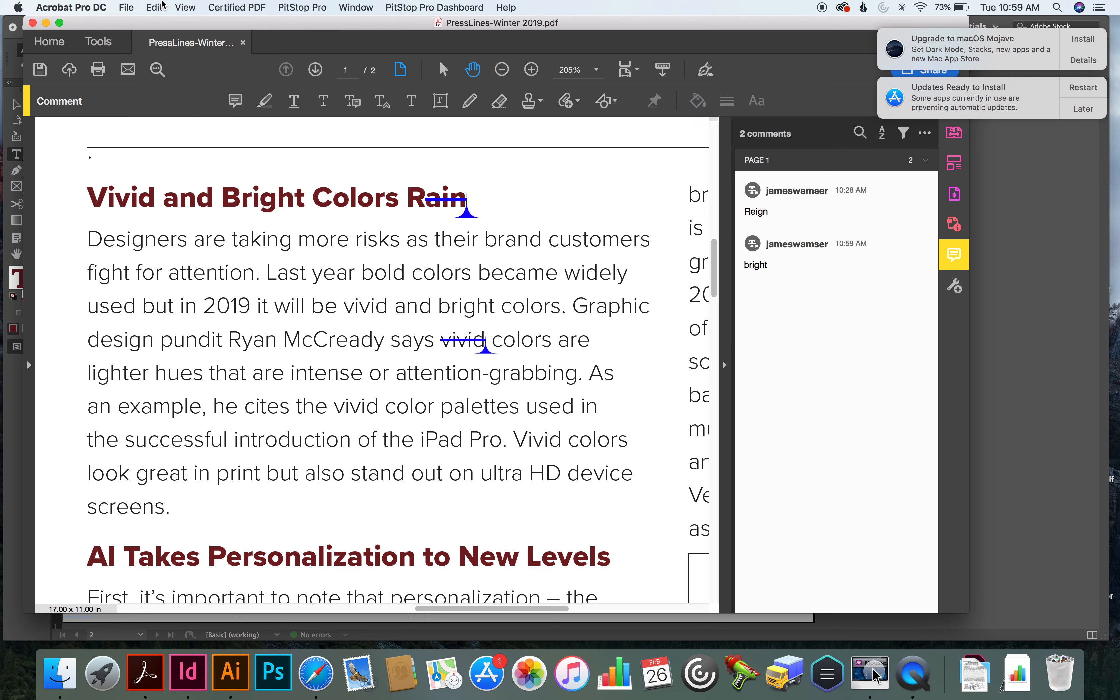
pyautogui.press('super+w')
# Return to the PressLines-Winter 2019 document in InDesign and show the PDF Comments panel
pyautogui.click(187, 671)
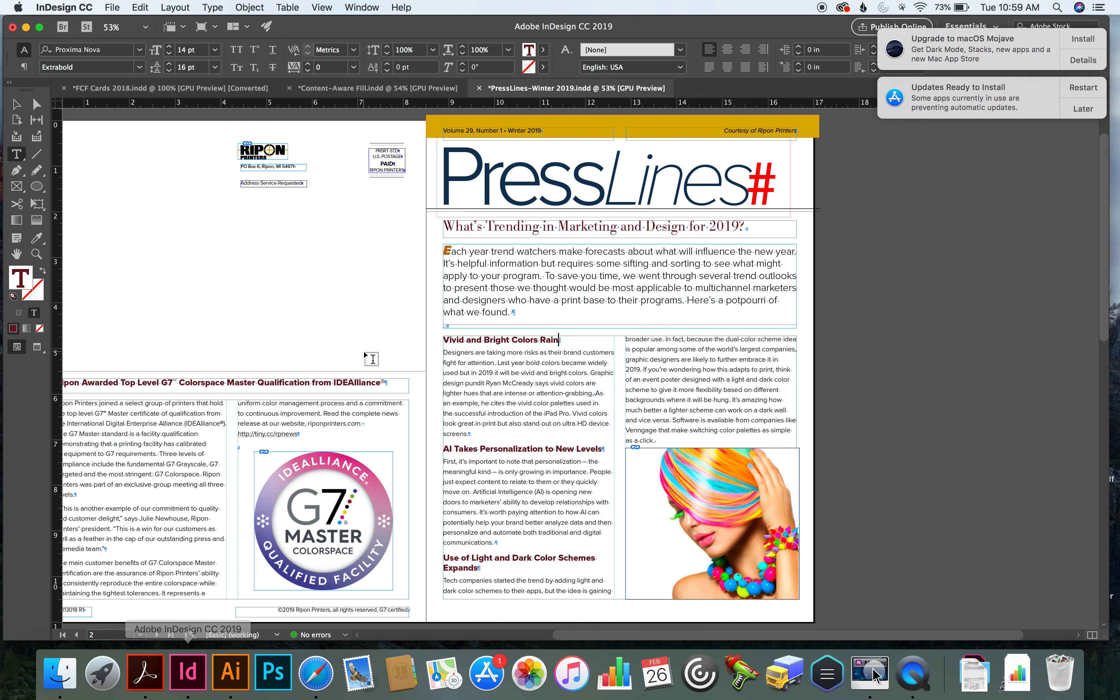
pyautogui.click(372, 6)
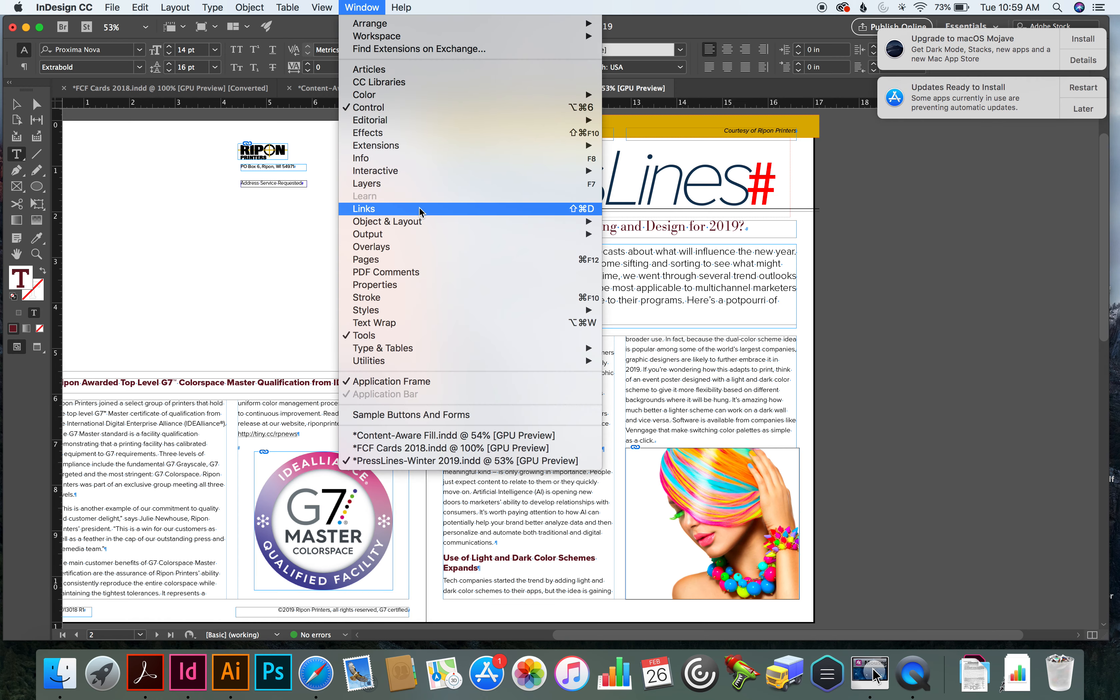
pyautogui.click(425, 271)
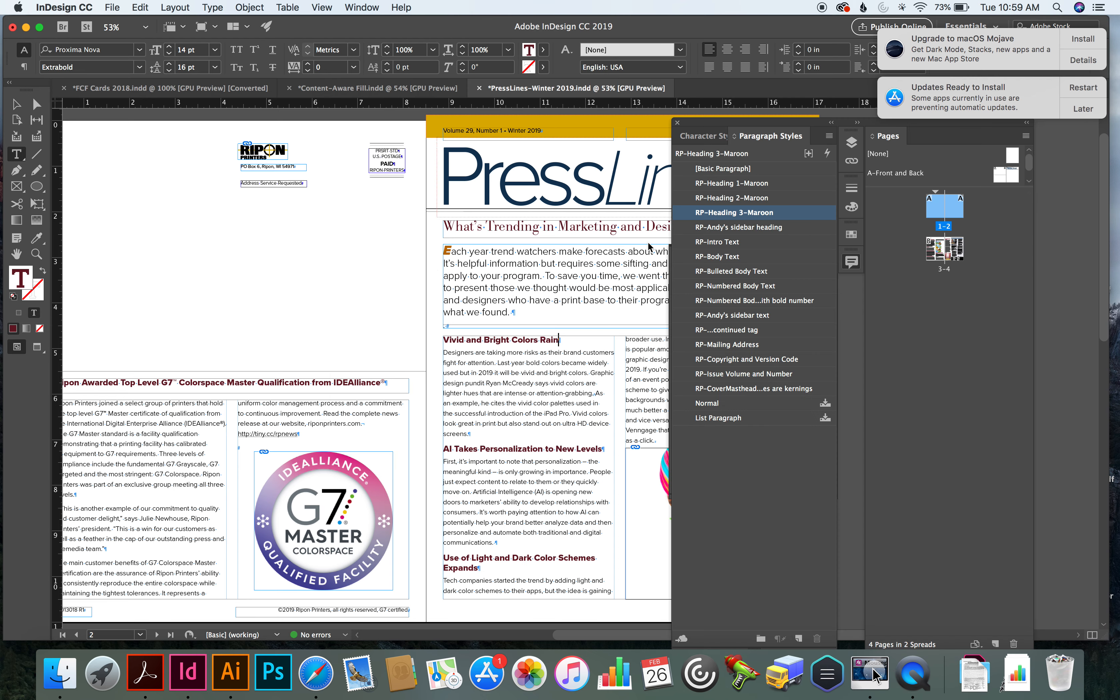
# Switch to the Content-Aware Fill document and hide the floating panels covering the page
pyautogui.moveTo(762, 351)
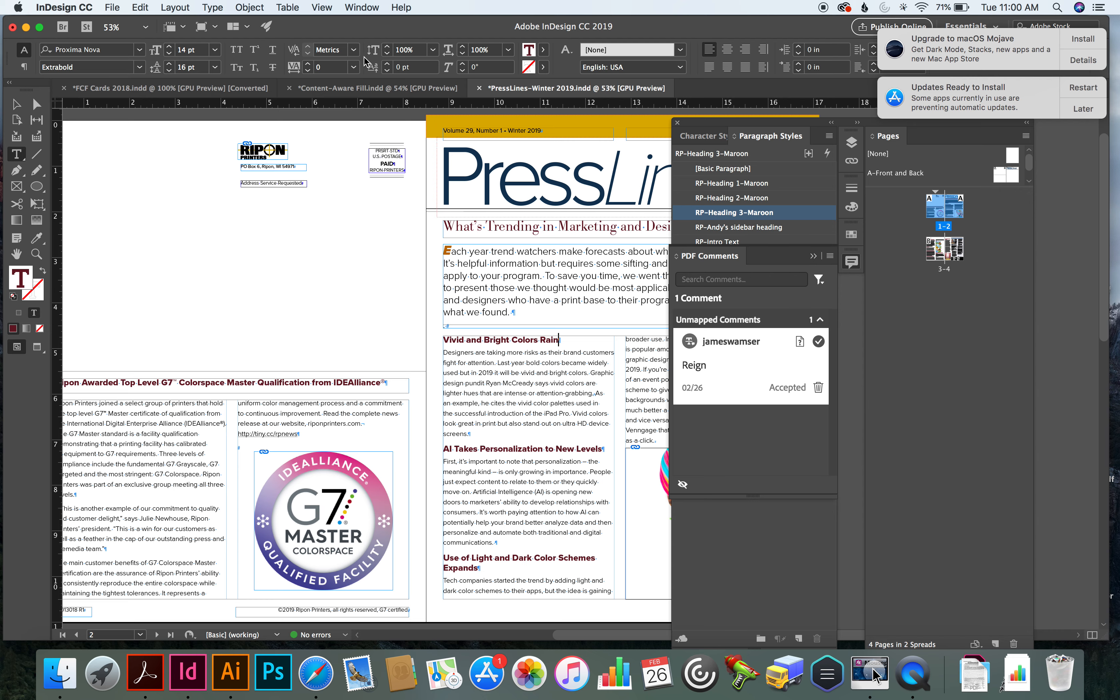
pyautogui.click(367, 93)
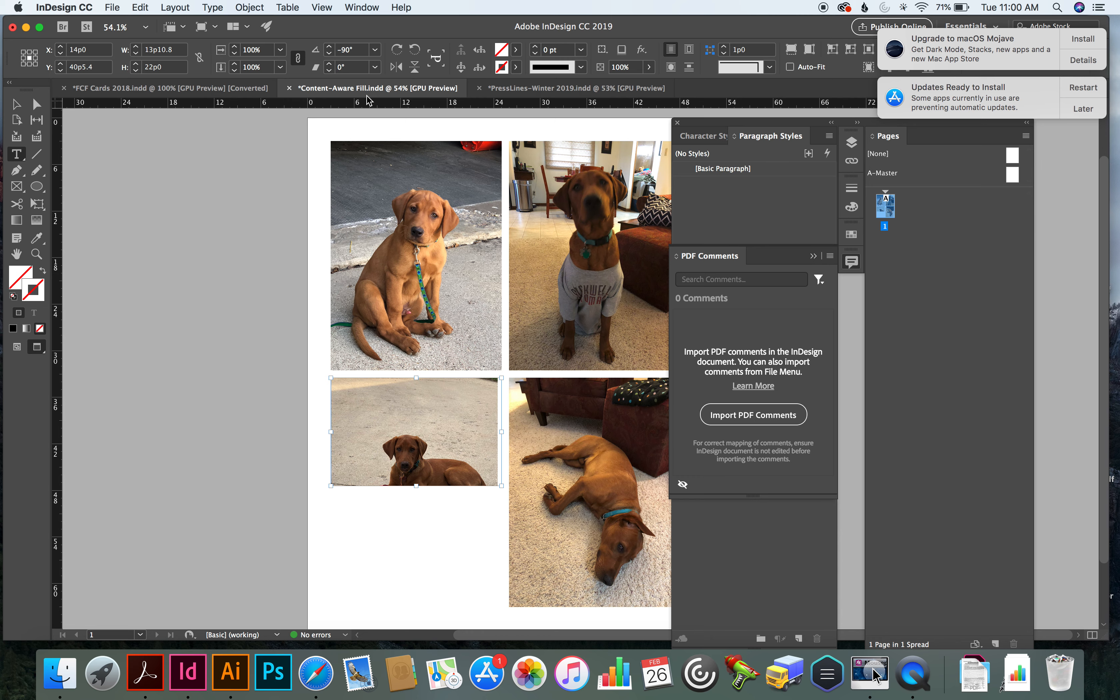
pyautogui.click(678, 123)
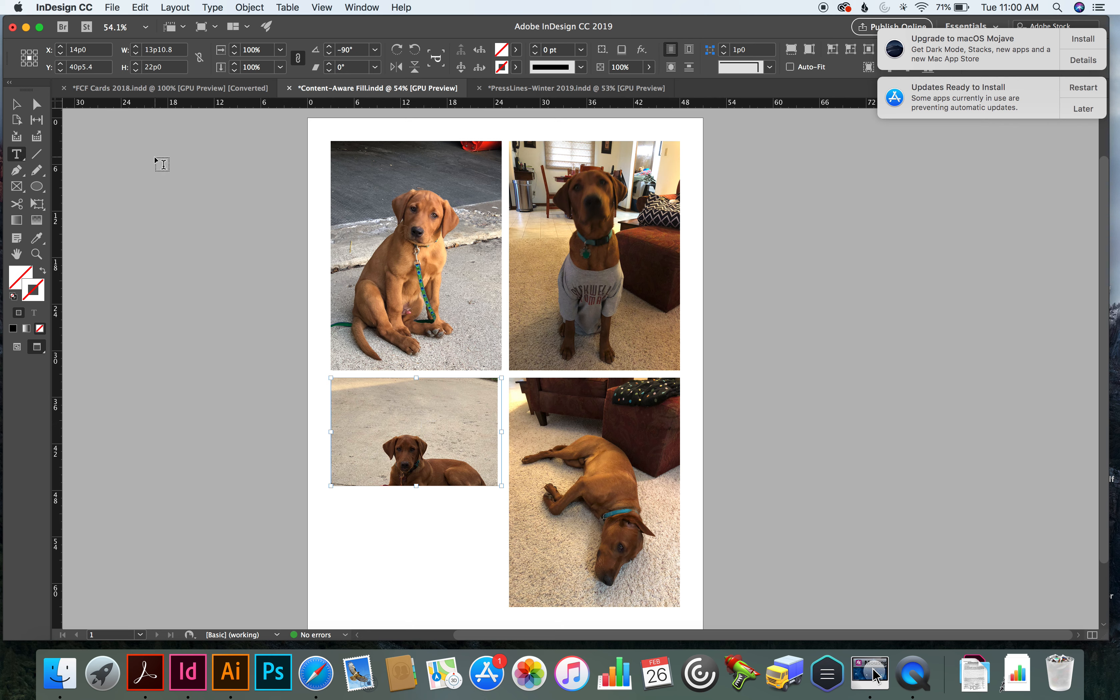
# Preview the cropped-out part of the photo of the dog lying on concrete inside its frame using the Direct Selection tool
pyautogui.click(37, 104)
pyautogui.click(400, 383)
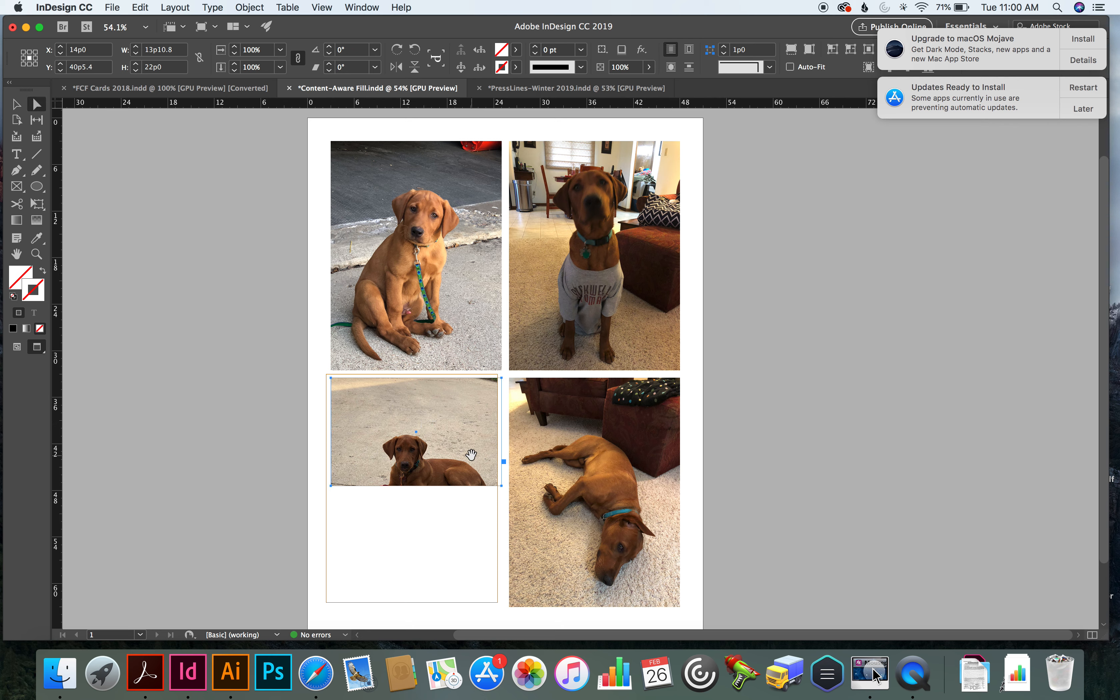
pyautogui.click(418, 449)
pyautogui.moveTo(410, 442); pyautogui.dragTo(410, 442)
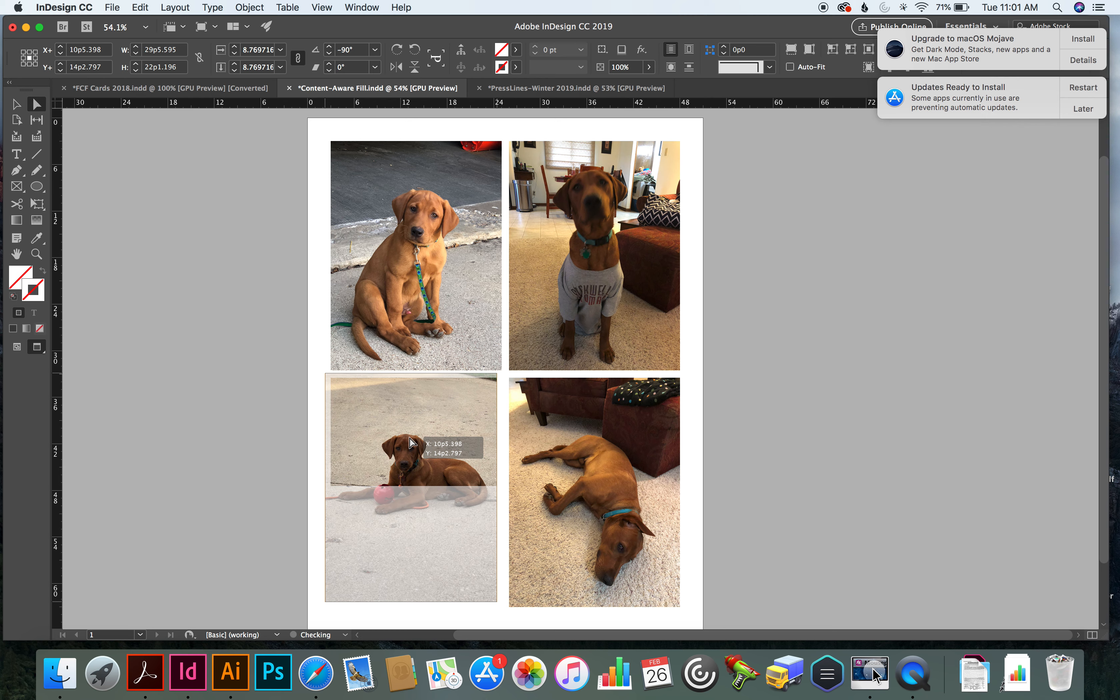
pyautogui.moveTo(410, 443); pyautogui.dragTo(410, 443)
pyautogui.press('Escape')
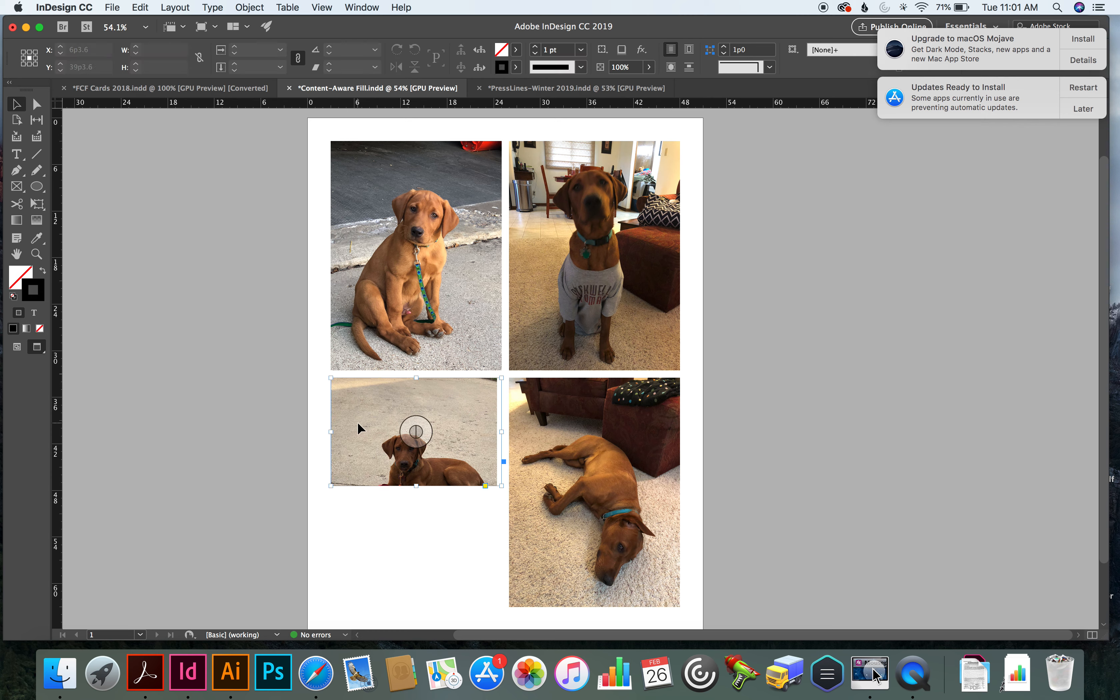
# Apply Content-Aware Fit to the cropped photo of the dog lying on concrete
pyautogui.click(250, 7)
pyautogui.moveTo(343, 242)
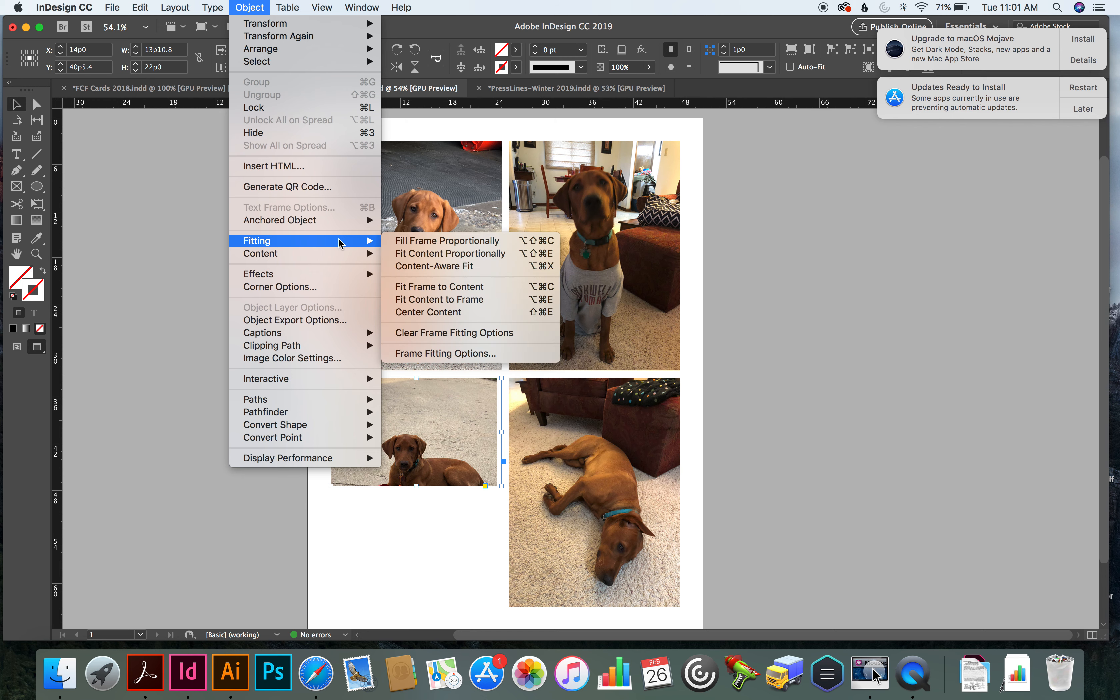
pyautogui.click(408, 267)
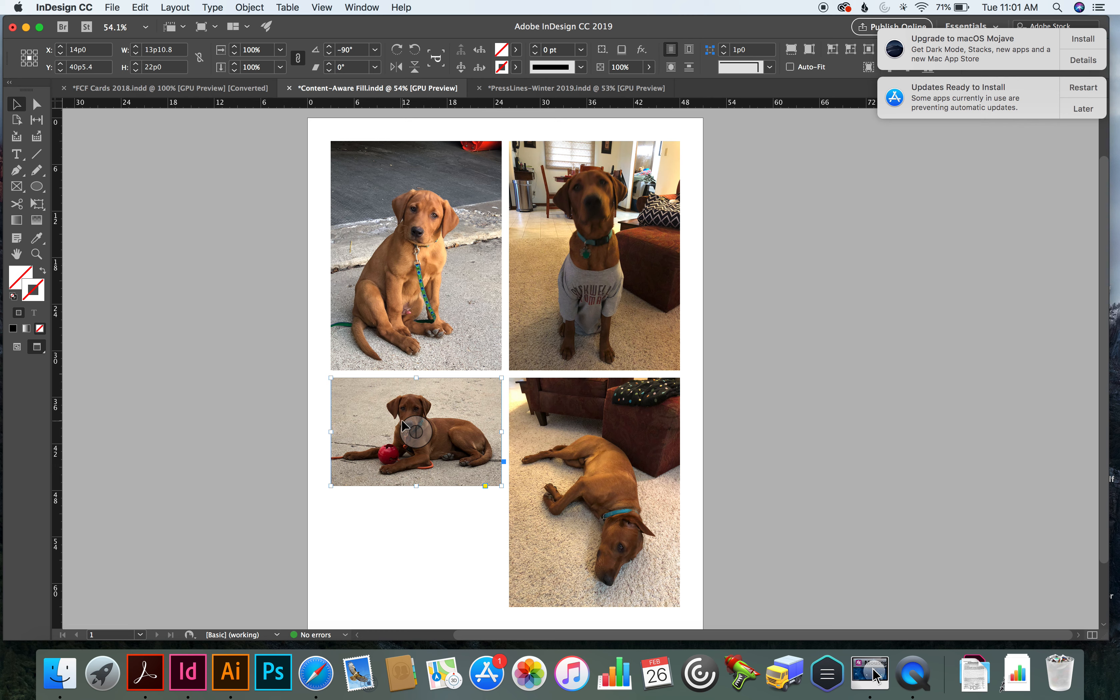
pyautogui.press('alt+super+x')
# Switch to the FCF Cards 2018 document and look over the photos and text on the first cards
pyautogui.click(204, 92)
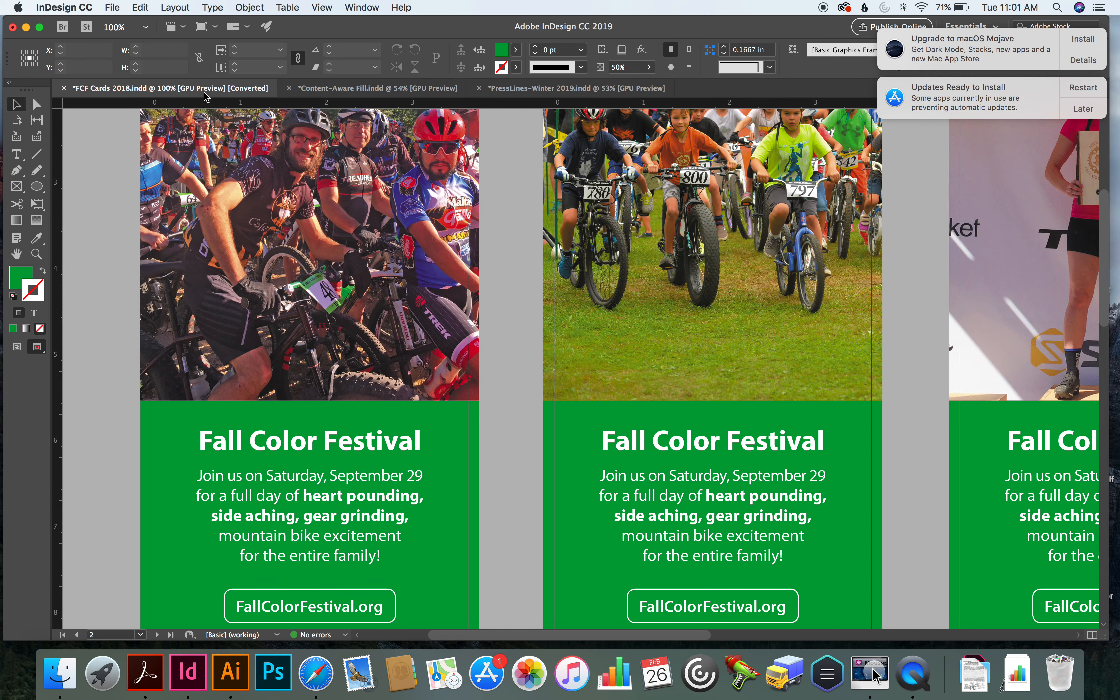
pyautogui.scroll(5, 290, 220)
pyautogui.scroll(3, 290, 220)
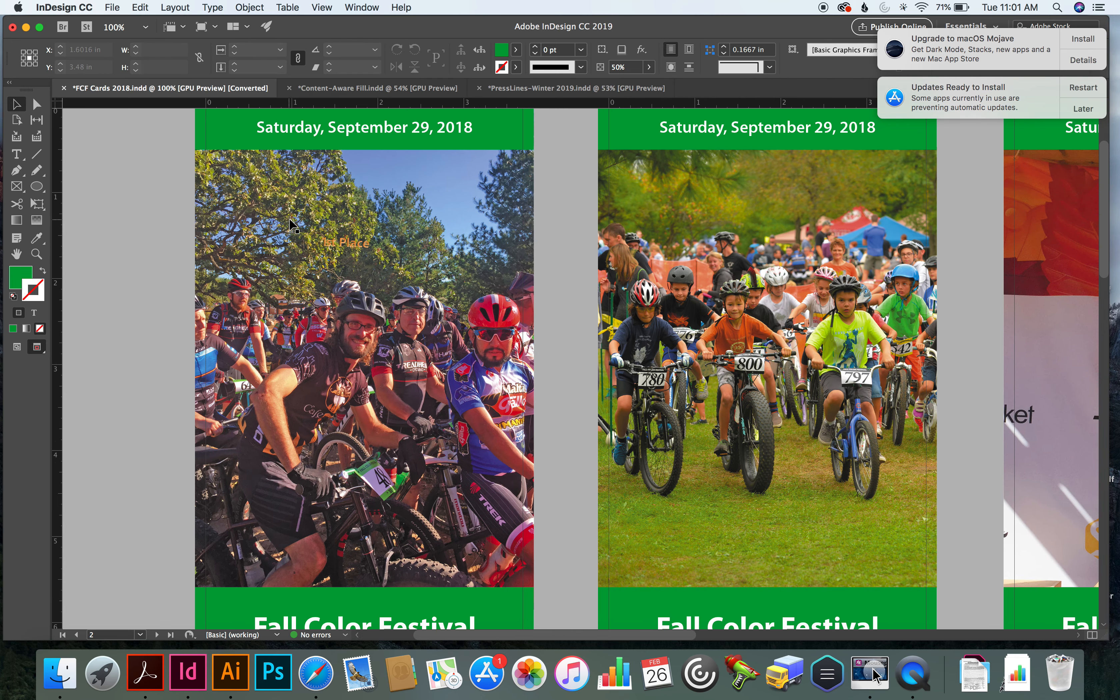
pyautogui.scroll(-5, 291, 224)
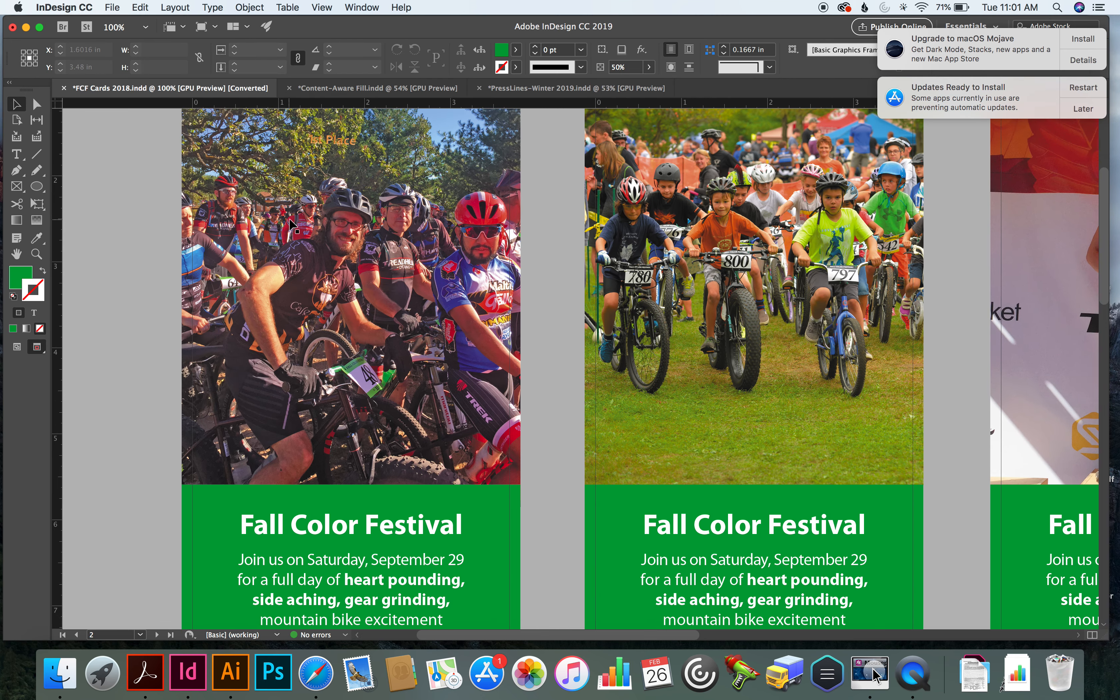
pyautogui.scroll(5, 292, 226)
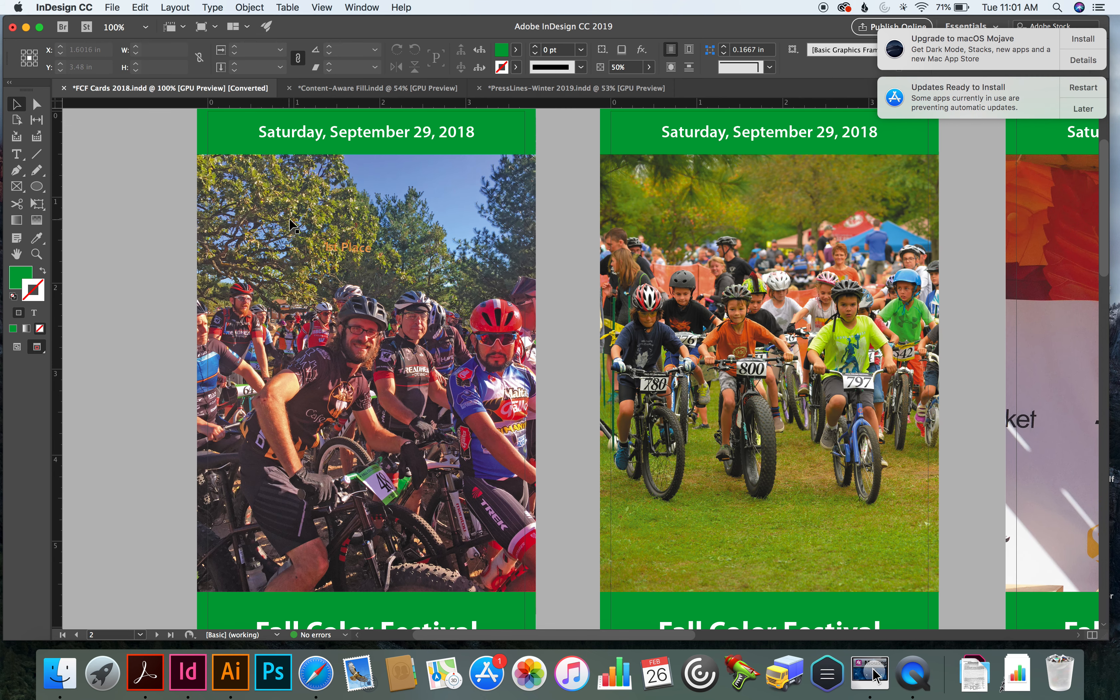
pyautogui.scroll(1, 292, 225)
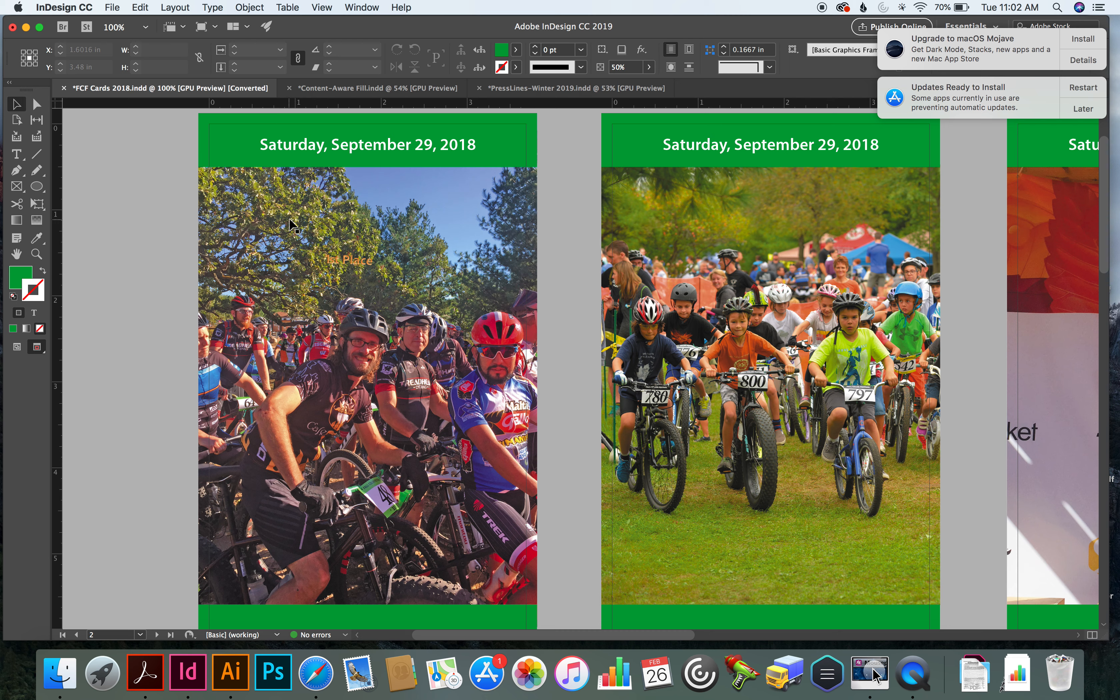
# Use Adjust Layout to set the document's bleed to 0.25 in on all four sides
pyautogui.click(232, 135)
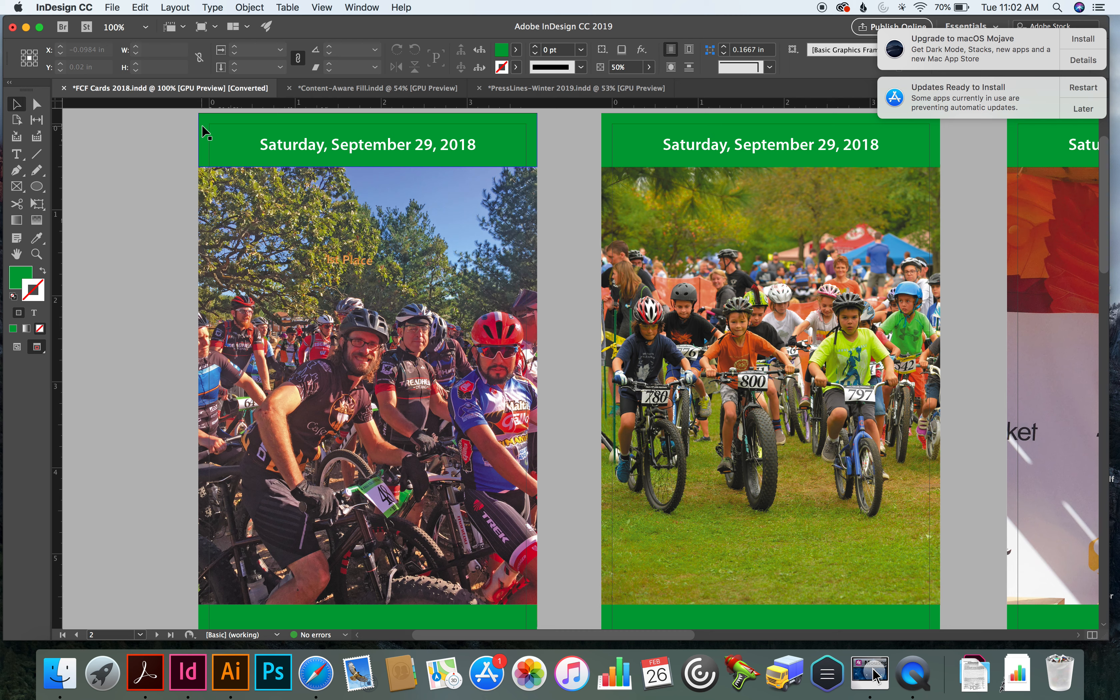
pyautogui.click(112, 6)
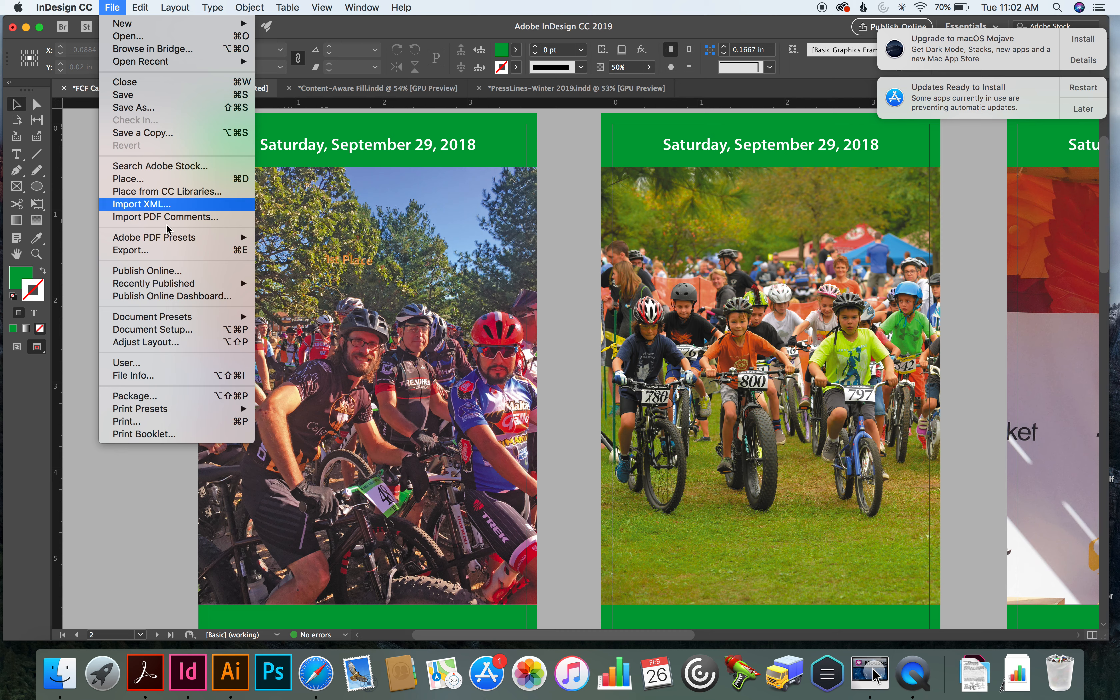
pyautogui.click(179, 343)
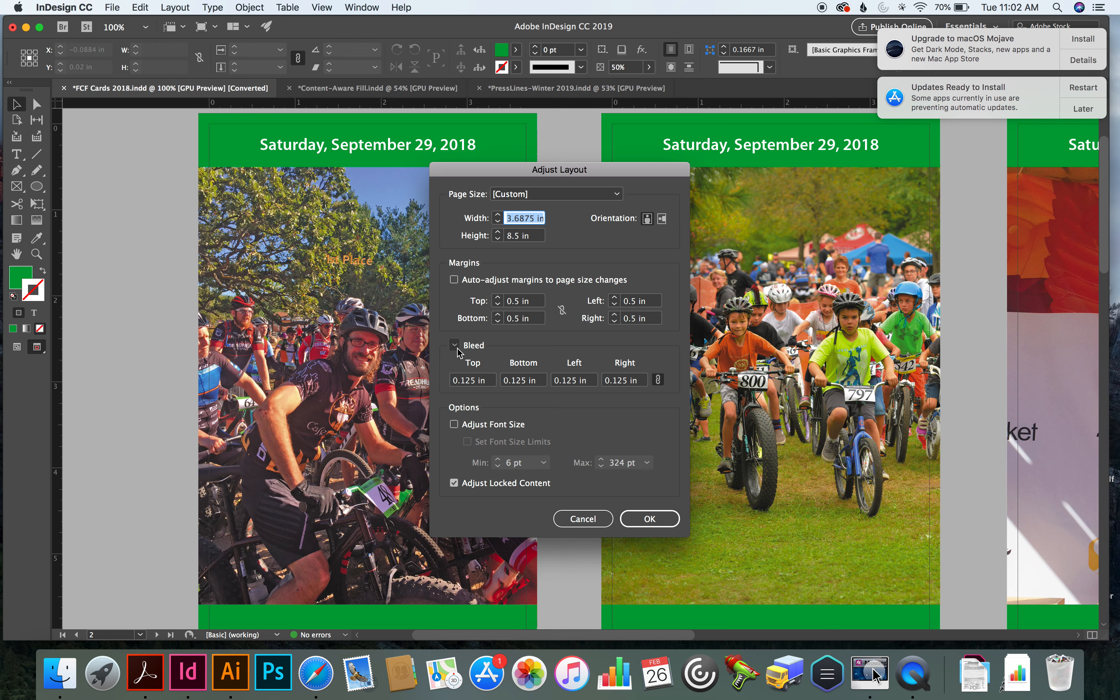
pyautogui.click(473, 382)
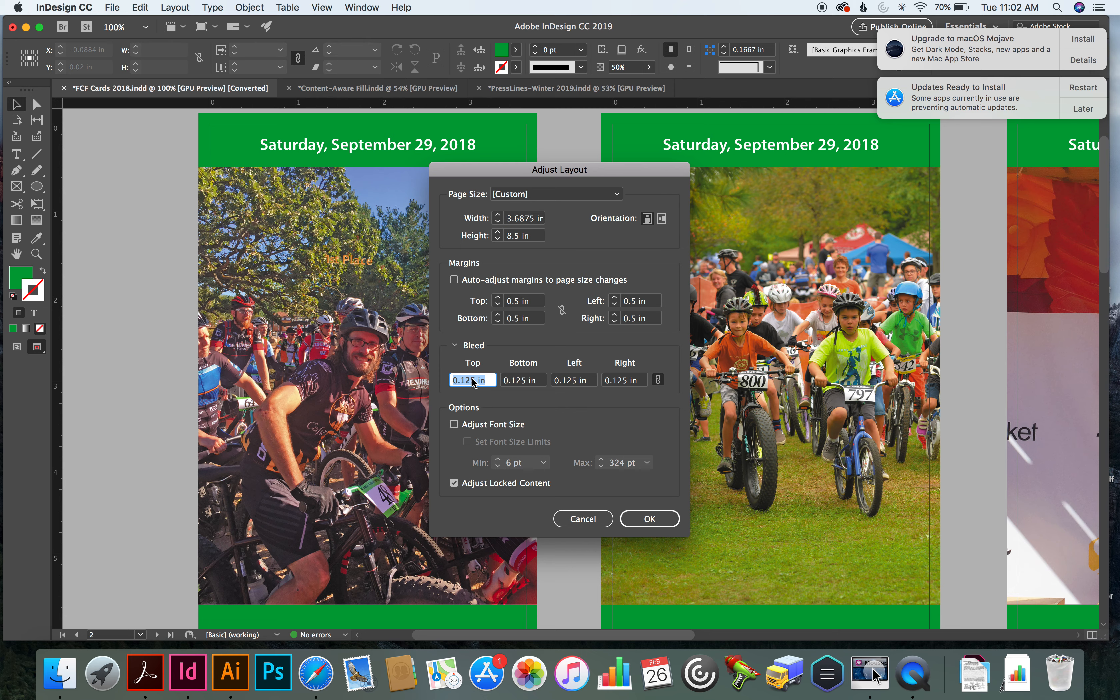
pyautogui.write('0.25 in')
pyautogui.click(649, 518)
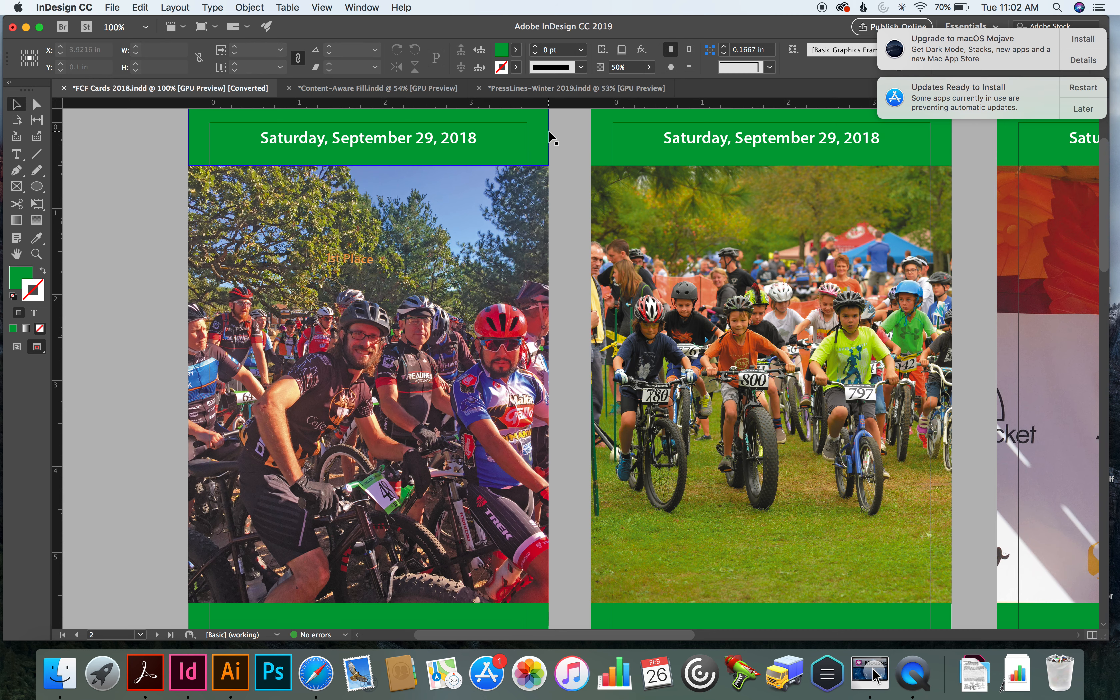
pyautogui.scroll(1, 551, 137)
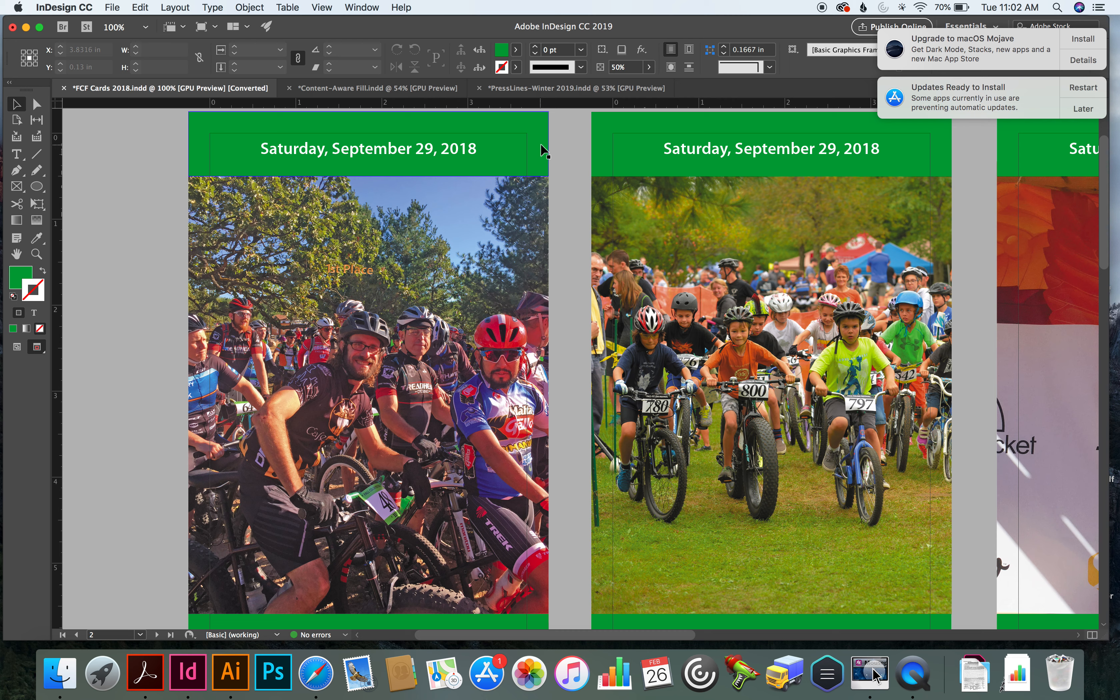
# Use Adjust Layout to resize the card pages to 4 in wide by 9 in high
pyautogui.click(113, 7)
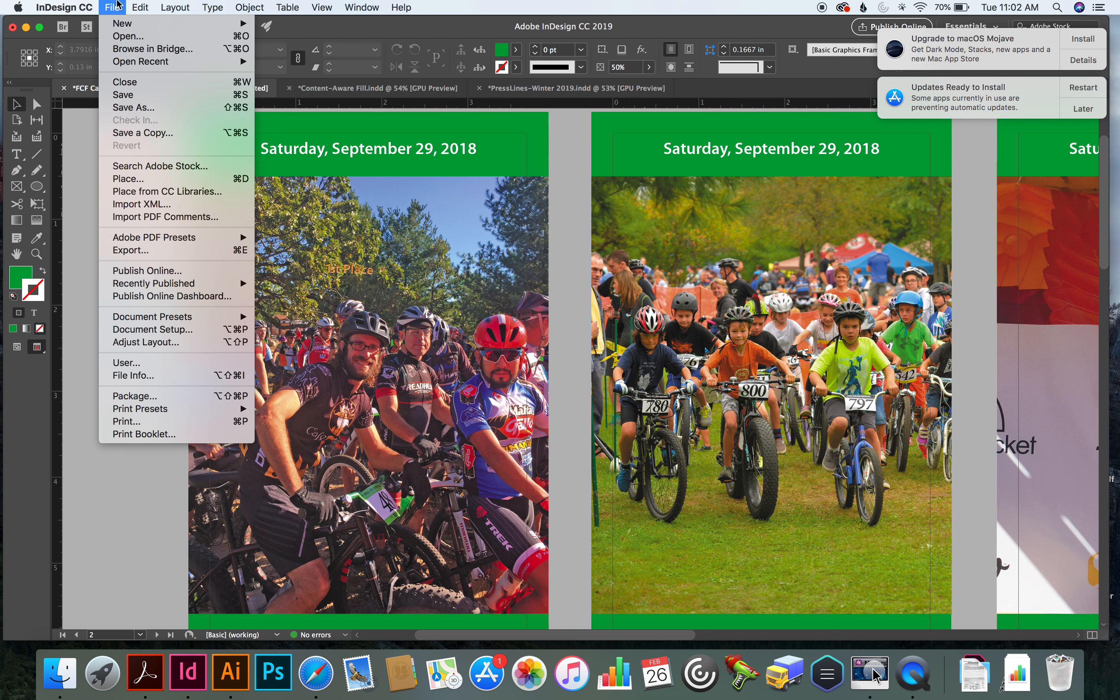
pyautogui.click(230, 342)
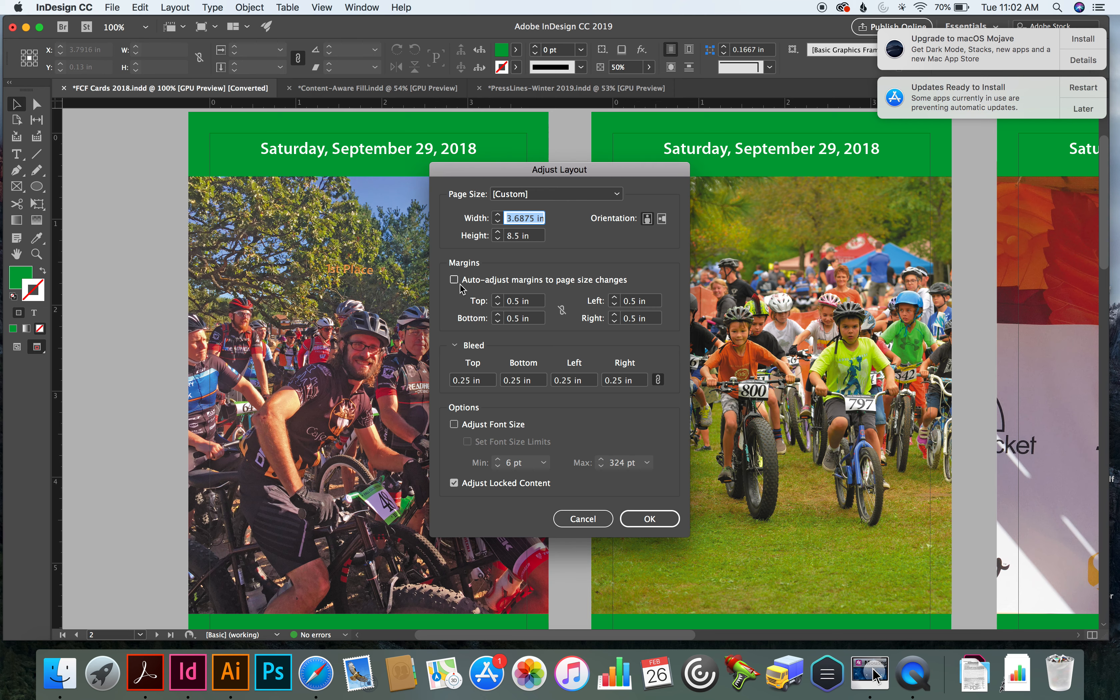
pyautogui.click(496, 214)
pyautogui.click(496, 214)
pyautogui.click(496, 214)
pyautogui.click(496, 214)
pyautogui.click(495, 214)
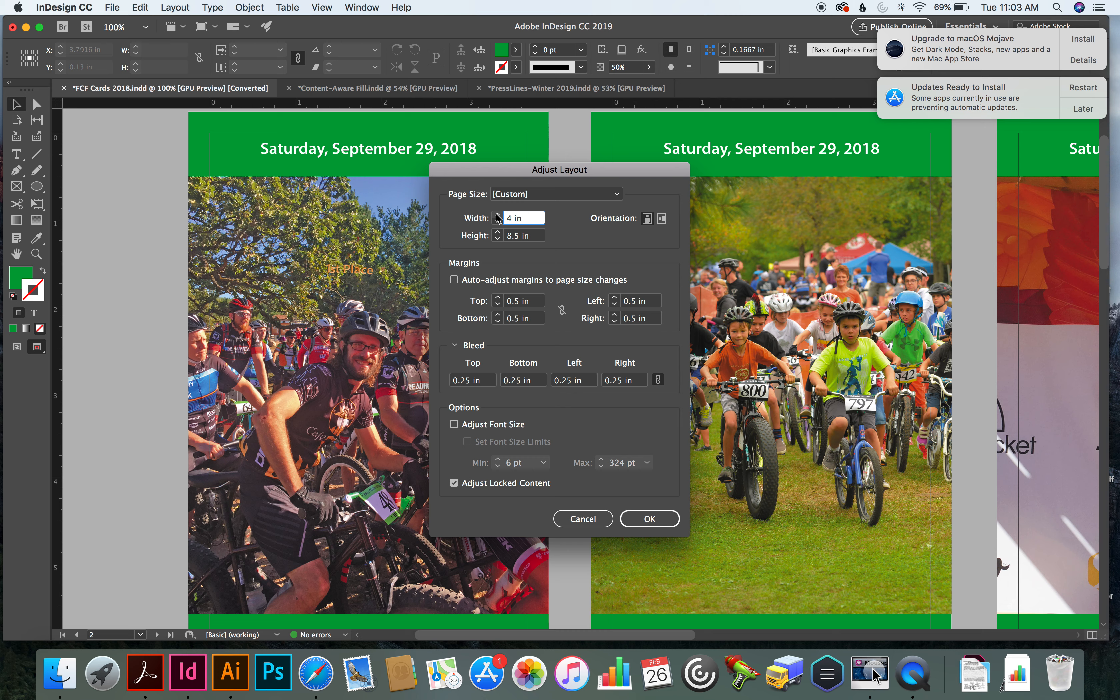
pyautogui.click(498, 231)
pyautogui.press('Return')
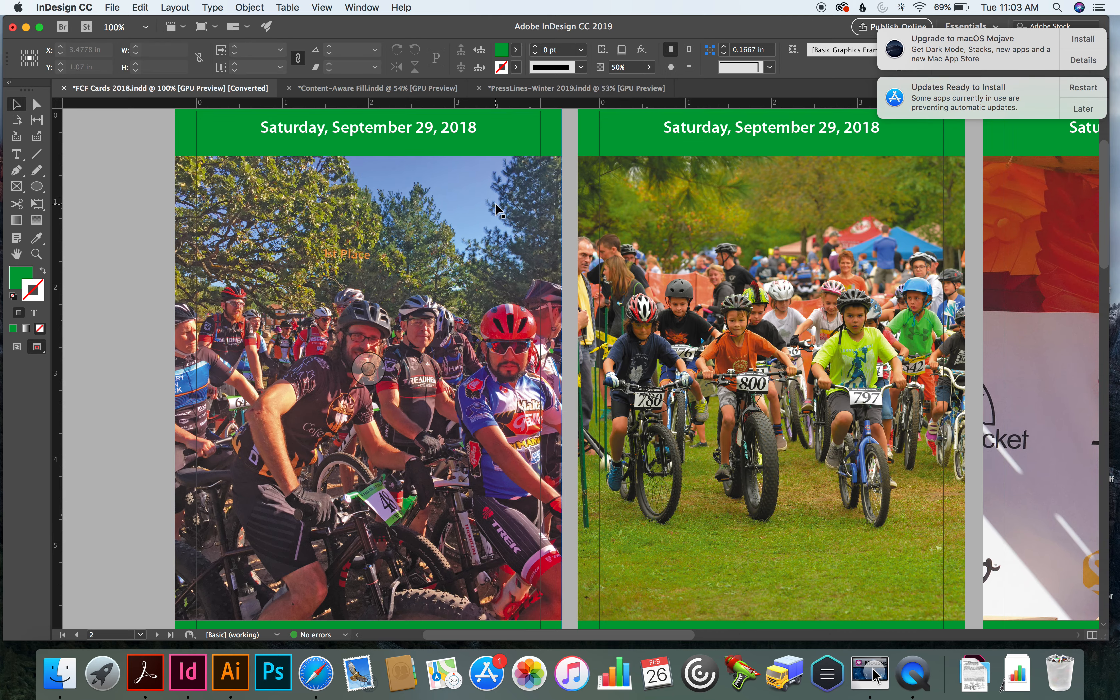
# Examine how the text, photos and backgrounds fit the resized pages across the row of cards
pyautogui.scroll(-3, 498, 211)
pyautogui.hscroll(5, 498, 211)
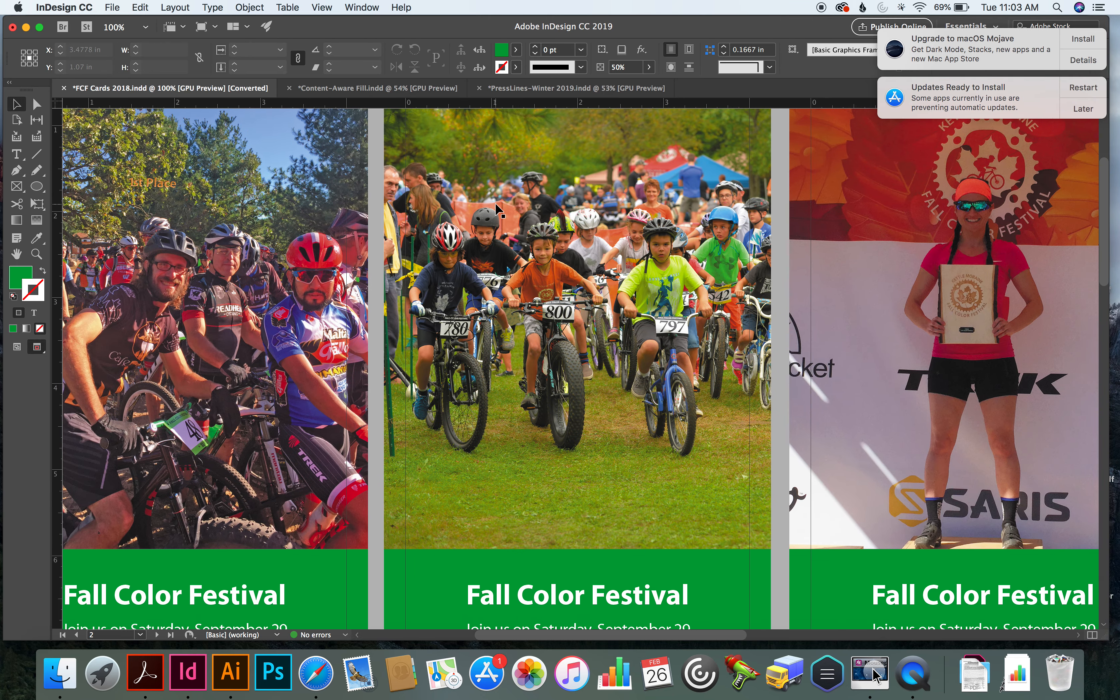
pyautogui.scroll(4, 497, 211)
pyautogui.hscroll(5, 498, 211)
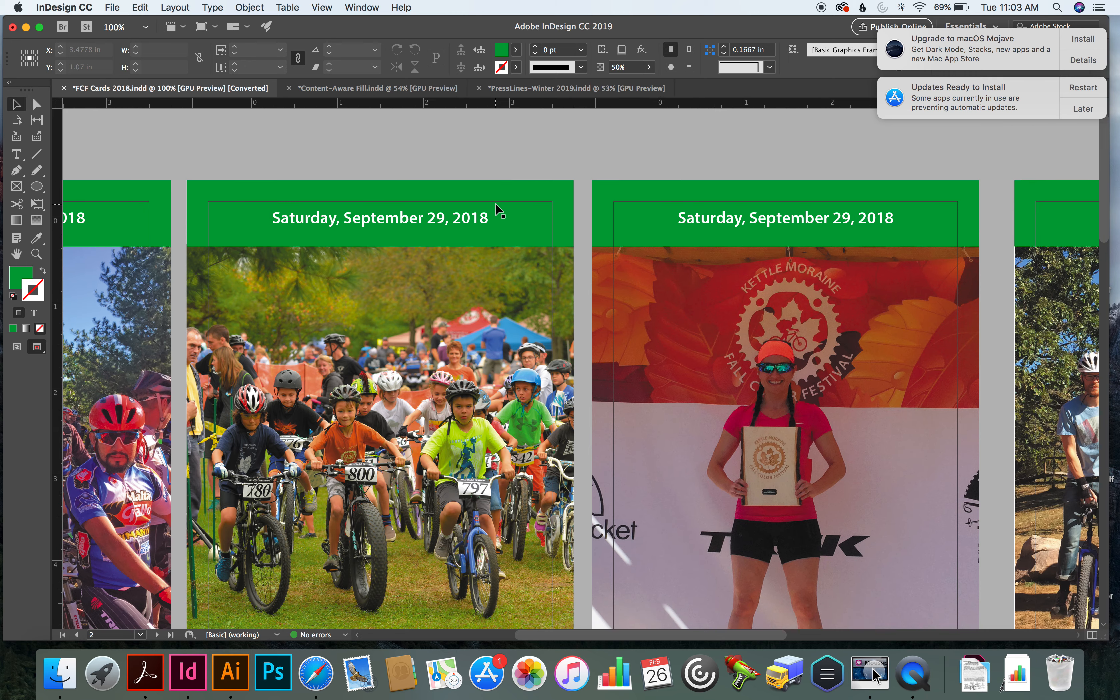
pyautogui.hscroll(-15, 498, 211)
pyautogui.scroll(-1, 497, 210)
pyautogui.hscroll(6, 498, 211)
pyautogui.scroll(-1, 498, 211)
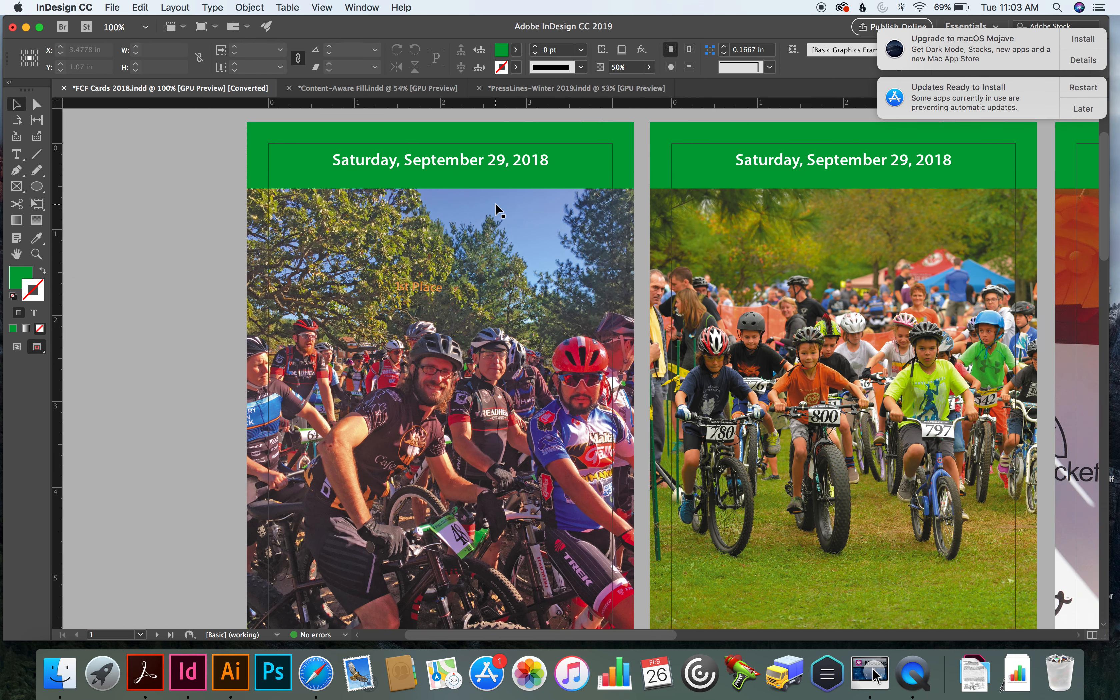
pyautogui.scroll(1, 498, 210)
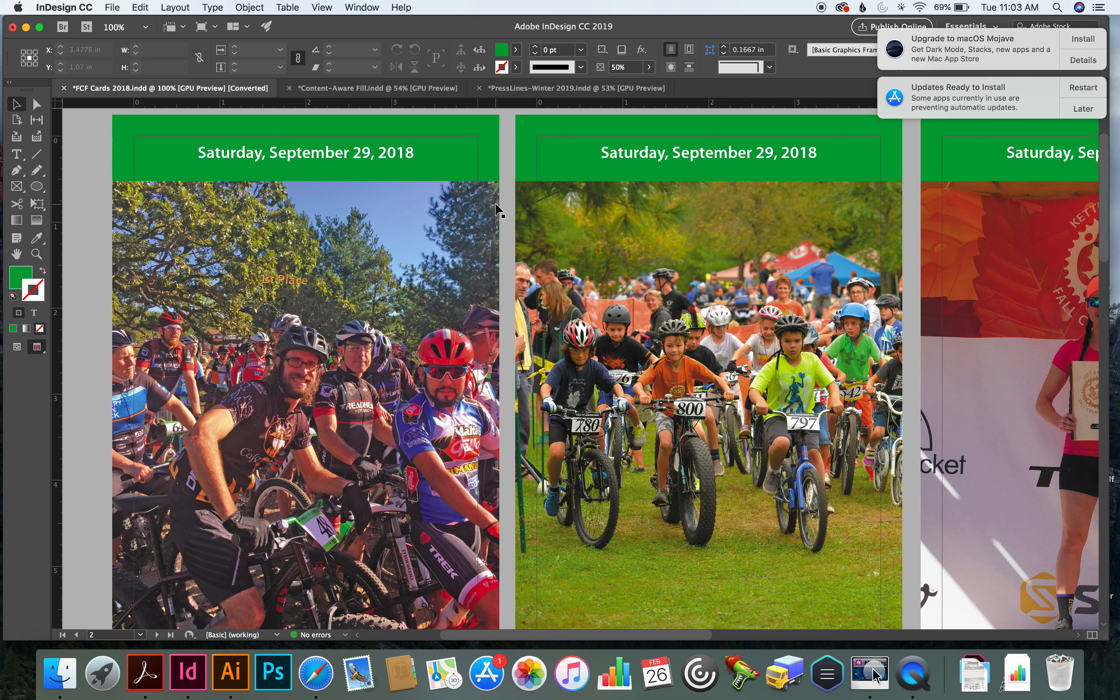
# Show the Properties panel and move it below the document tabs
pyautogui.click(353, 6)
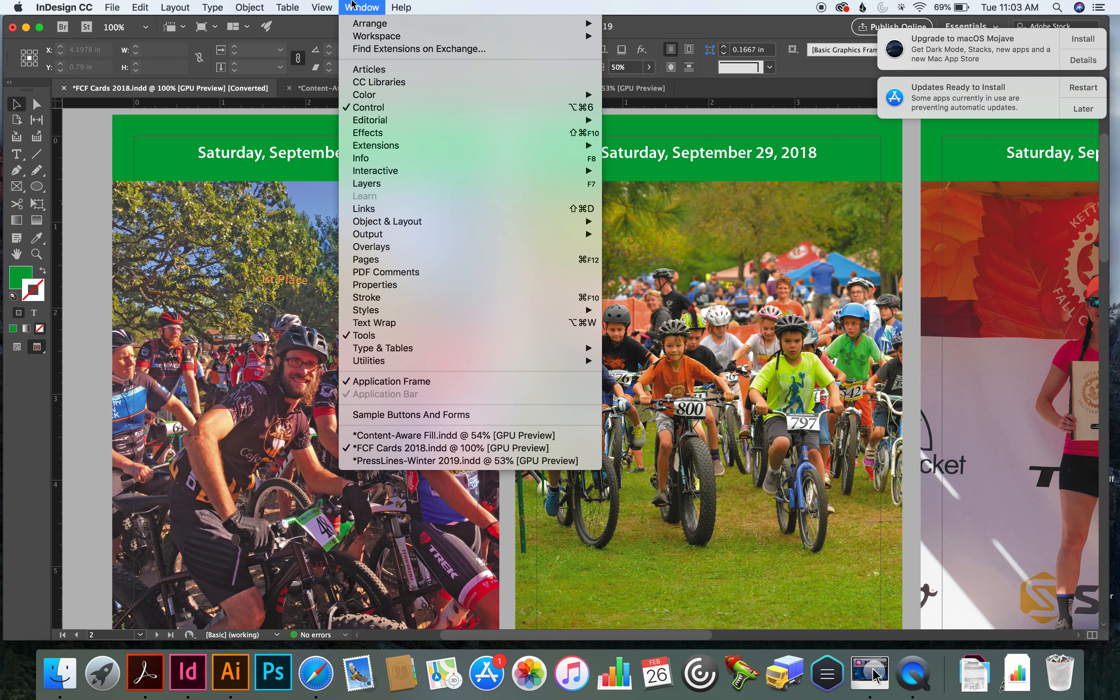
pyautogui.click(385, 283)
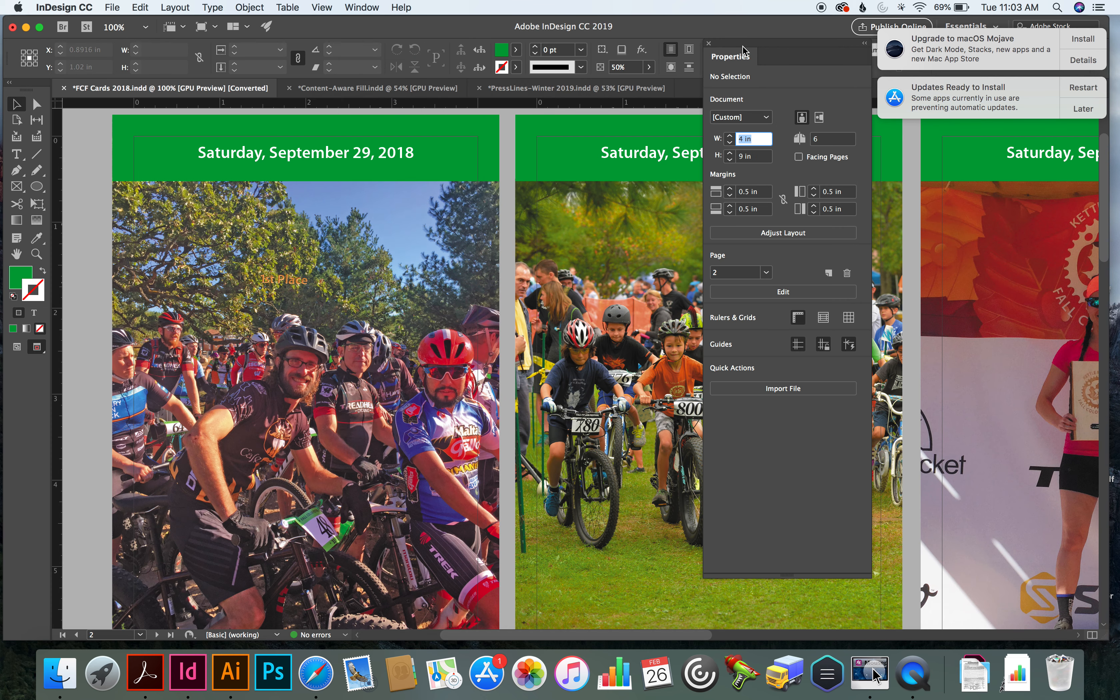
pyautogui.moveTo(743, 50); pyautogui.dragTo(744, 115)
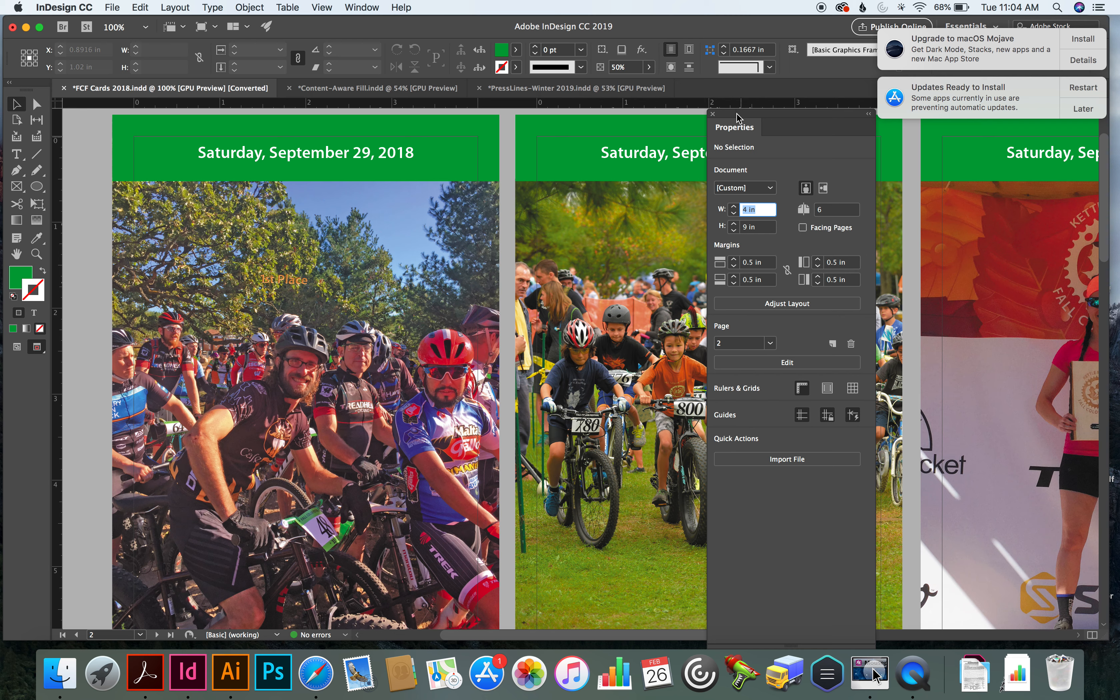
pyautogui.moveTo(740, 115); pyautogui.dragTo(747, 94)
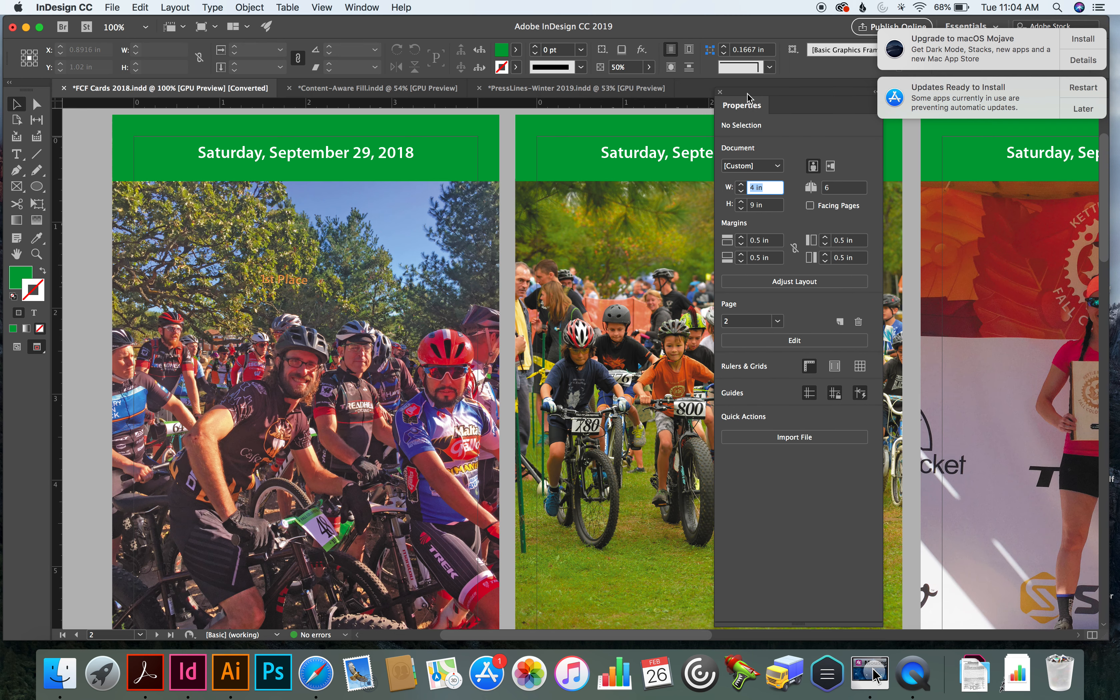
# Select the cyclists photo and its frame on the first card to inspect their available properties
pyautogui.click(307, 376)
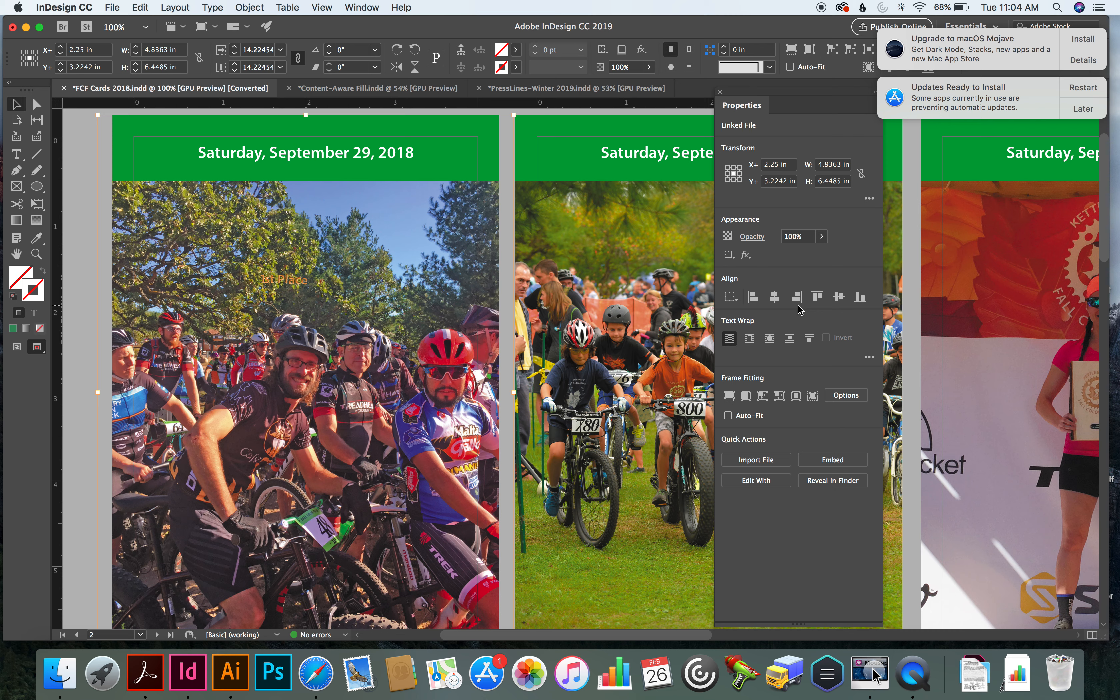
pyautogui.click(350, 156)
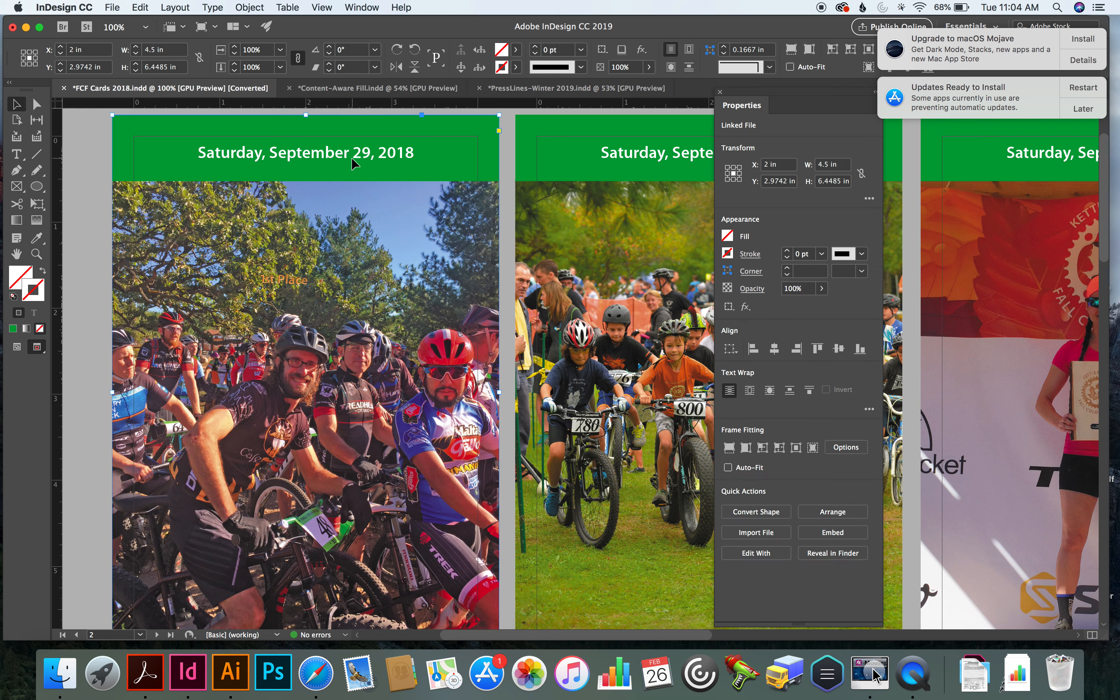
pyautogui.click(328, 153)
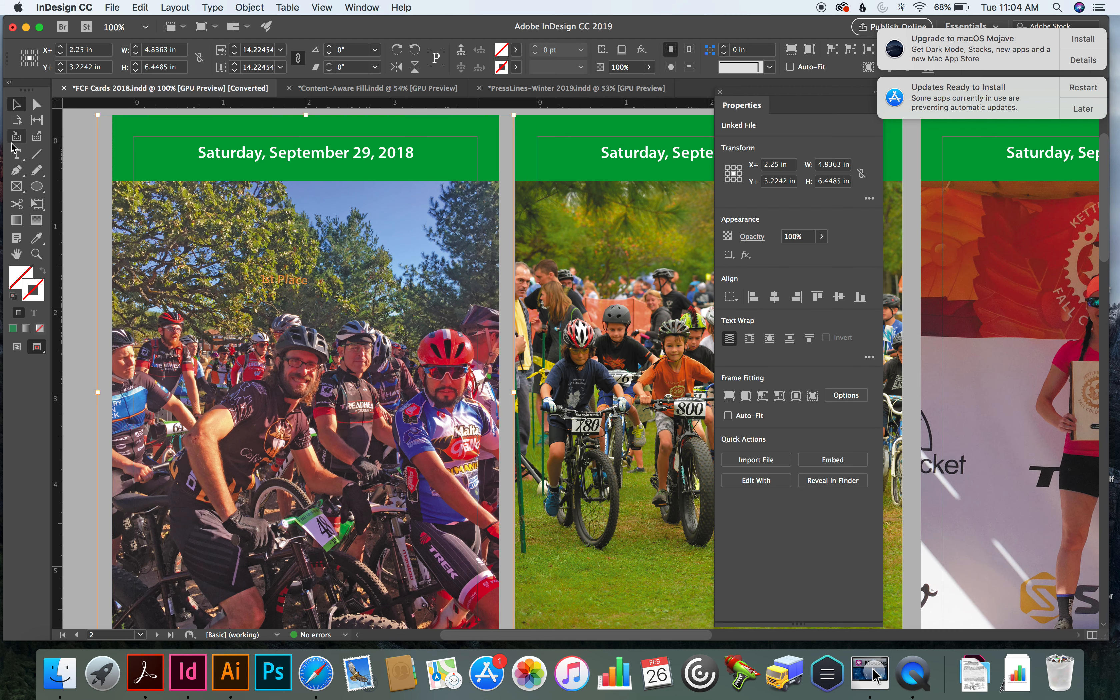
# Select the characters "day," in the first card's date heading with the Type tool and show the additional character formatting options
pyautogui.click(17, 156)
pyautogui.click(229, 158)
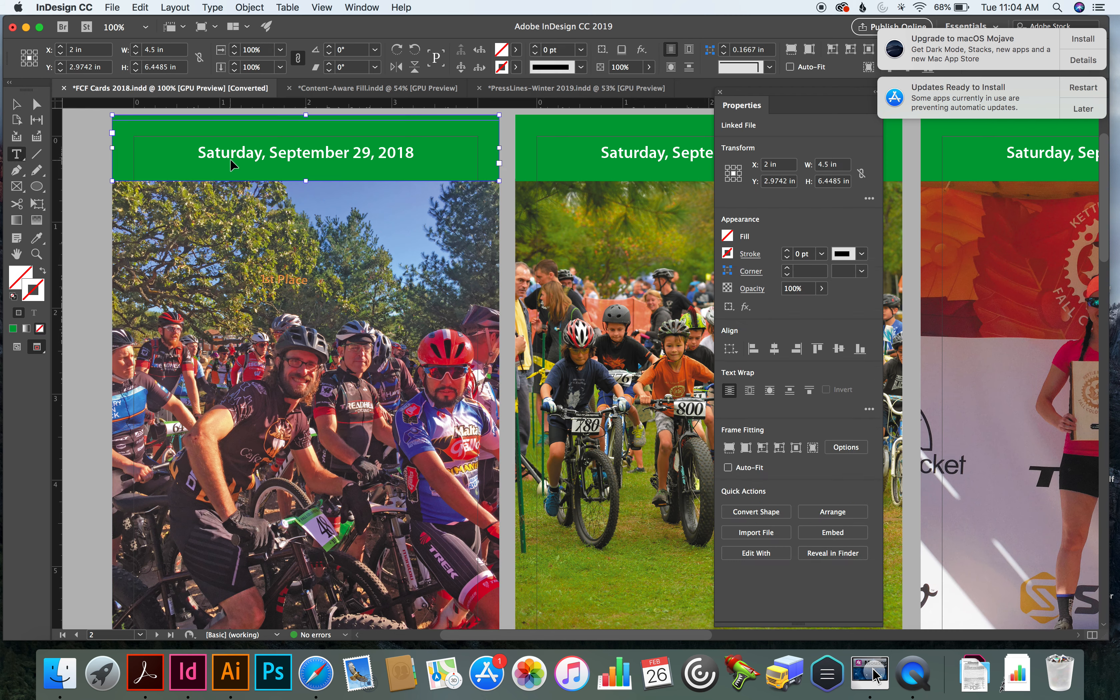
pyautogui.click(230, 159)
pyautogui.keyDown('super'); pyautogui.click(229, 157); pyautogui.keyUp('super')
pyautogui.keyDown('super'); pyautogui.click(229, 157); pyautogui.keyUp('super')
pyautogui.keyDown('super'); pyautogui.click(229, 157); pyautogui.keyUp('super')
pyautogui.keyDown('super'); pyautogui.click(229, 155); pyautogui.keyUp('super')
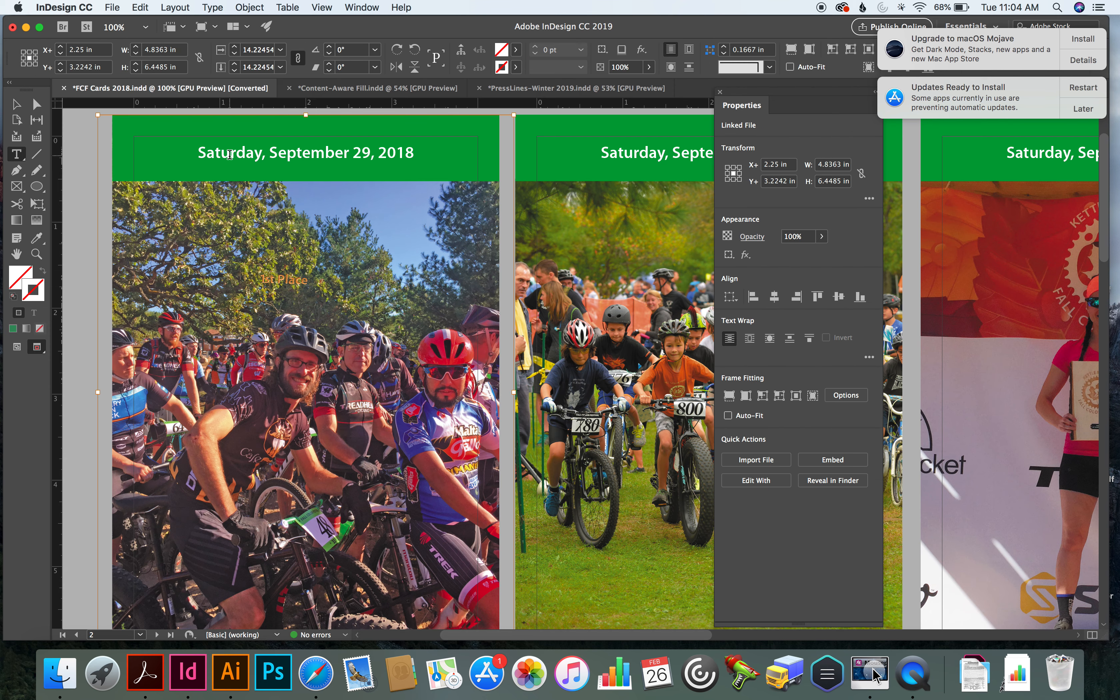
pyautogui.keyDown('super'); pyautogui.click(236, 155); pyautogui.keyUp('super')
pyautogui.press('super+shift+a')
pyautogui.doubleClick(261, 158)
pyautogui.click(236, 150)
pyautogui.moveTo(236, 150); pyautogui.dragTo(266, 153)
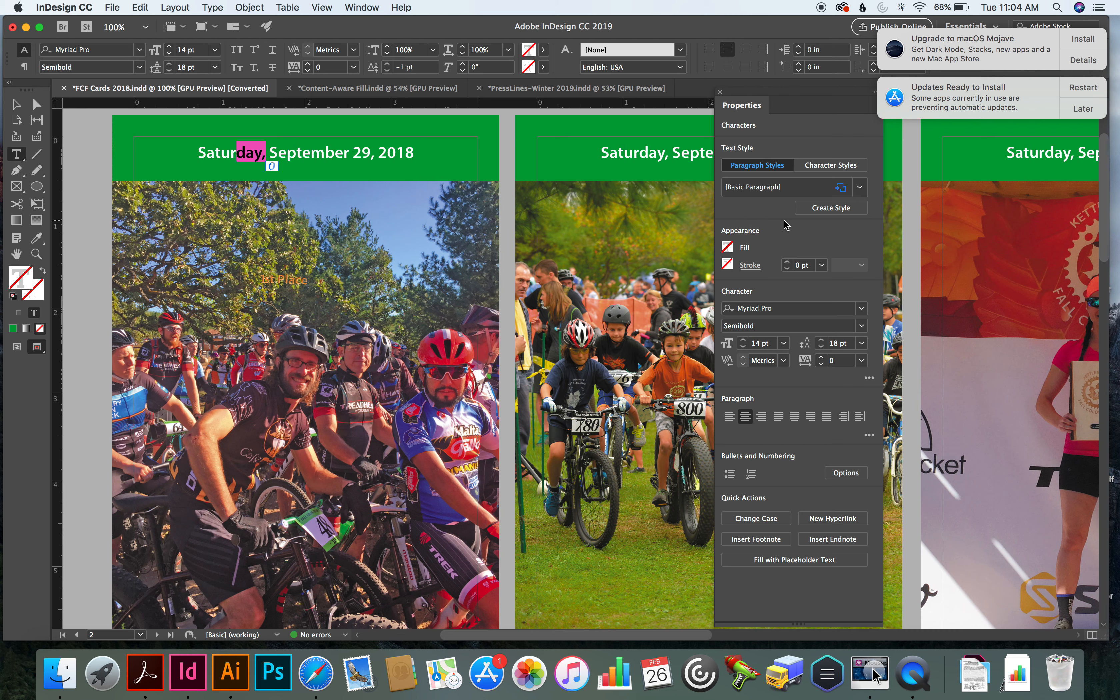
pyautogui.click(869, 379)
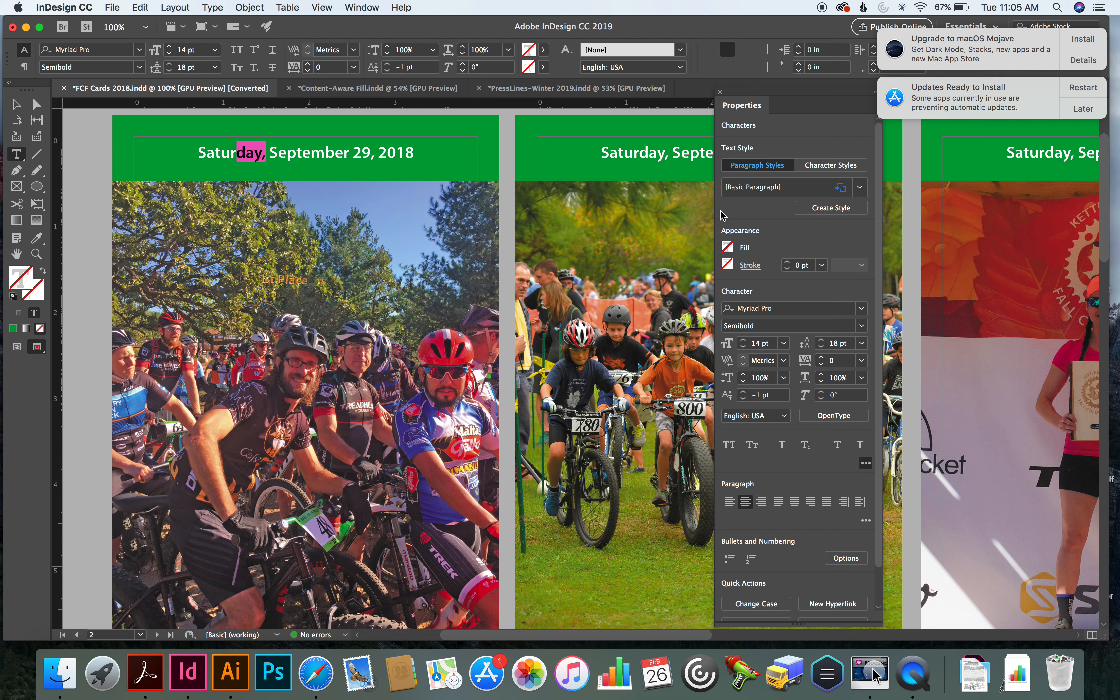
# Switch to QuickTime Player, quit it and name the unsaved screen recording "User Group 2.21.2019" for keeping on the Desktop
pyautogui.press('super+Tab')
pyautogui.press('super+Tab')
pyautogui.press('super+Tab')
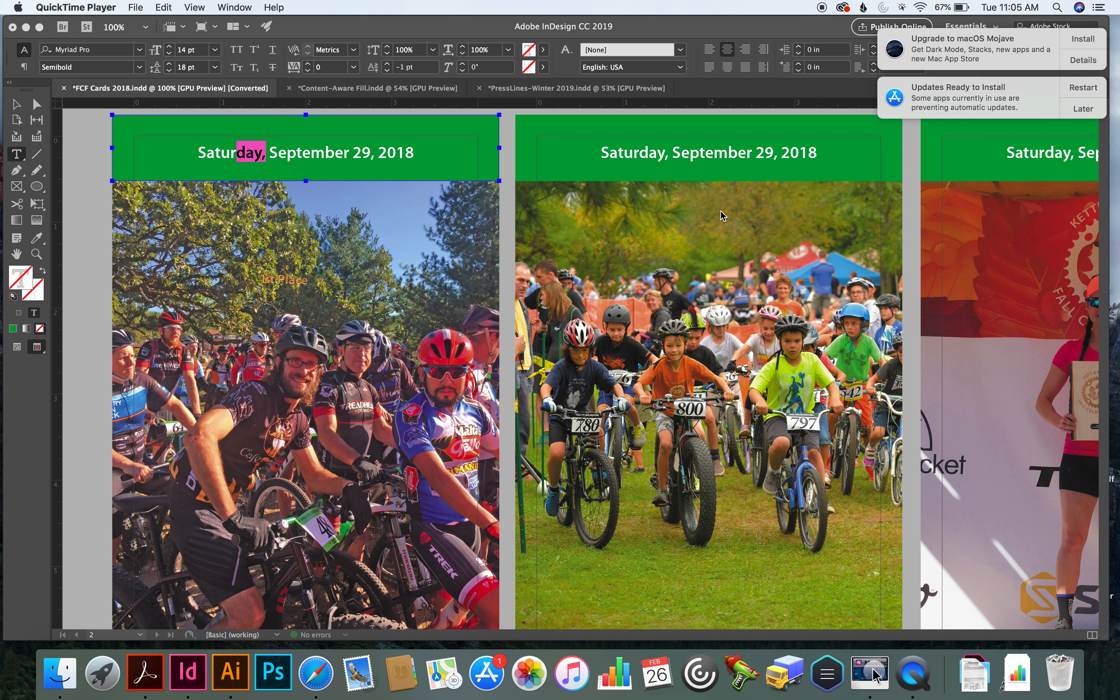
pyautogui.press('super+q')
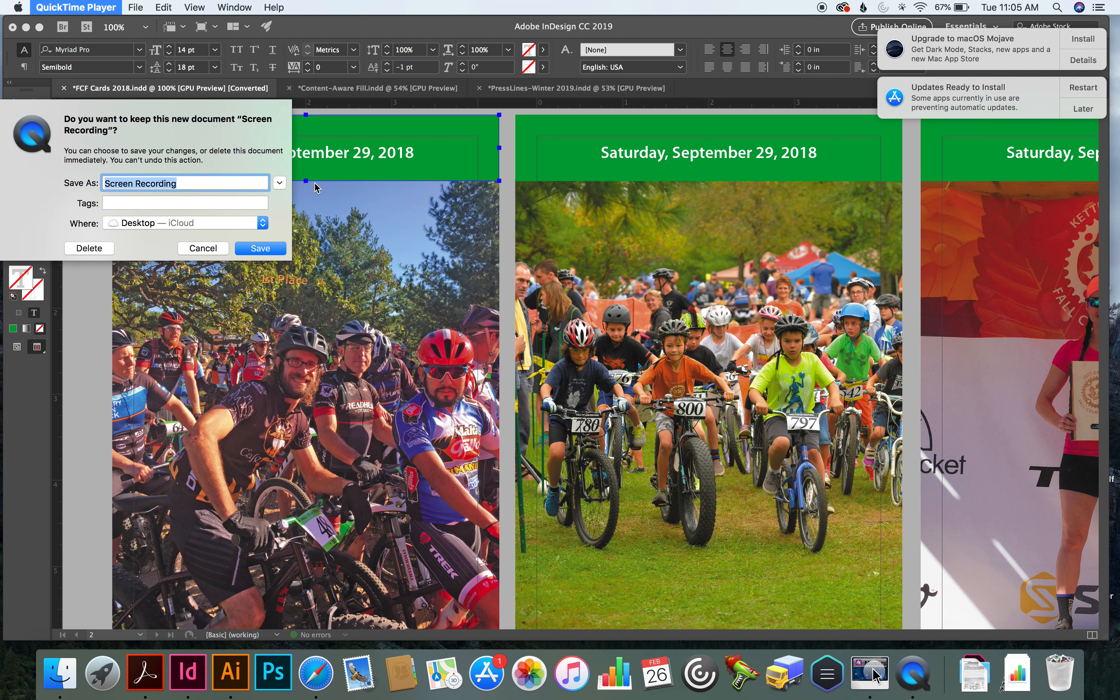
pyautogui.write('User ZGroup')
pyautogui.press('BackSpace')
pyautogui.press('BackSpace')
pyautogui.press('BackSpace')
pyautogui.press('BackSpace')
pyautogui.press('BackSpace')
pyautogui.press('BackSpace')
pyautogui.write('G')
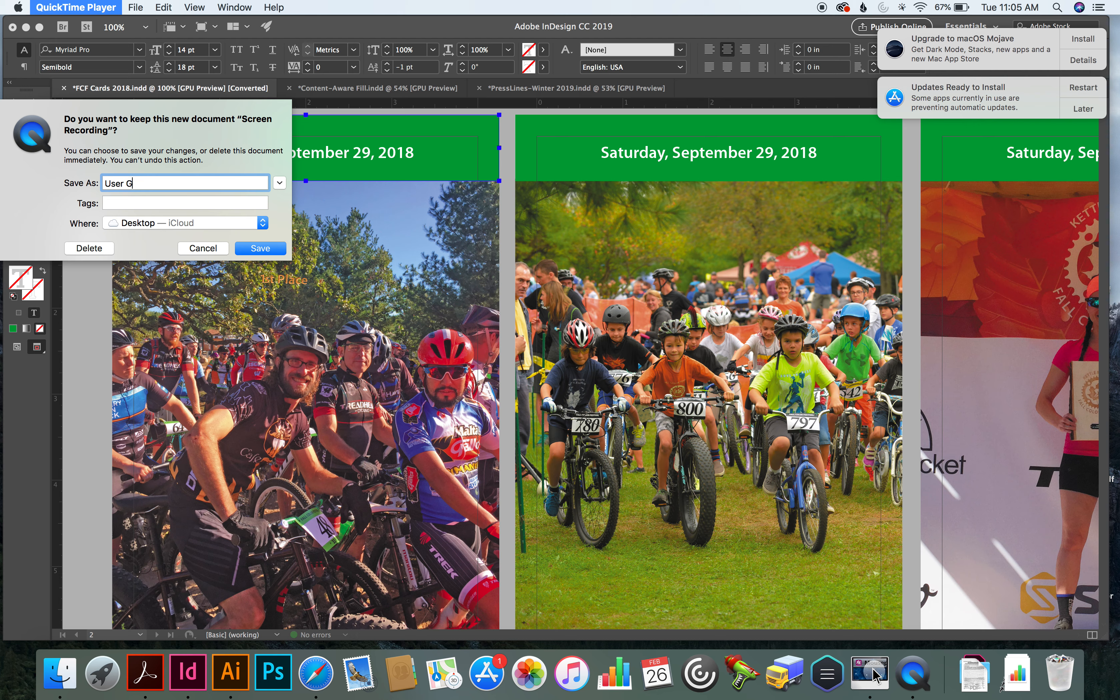
pyautogui.write('roup 2.21.2019')
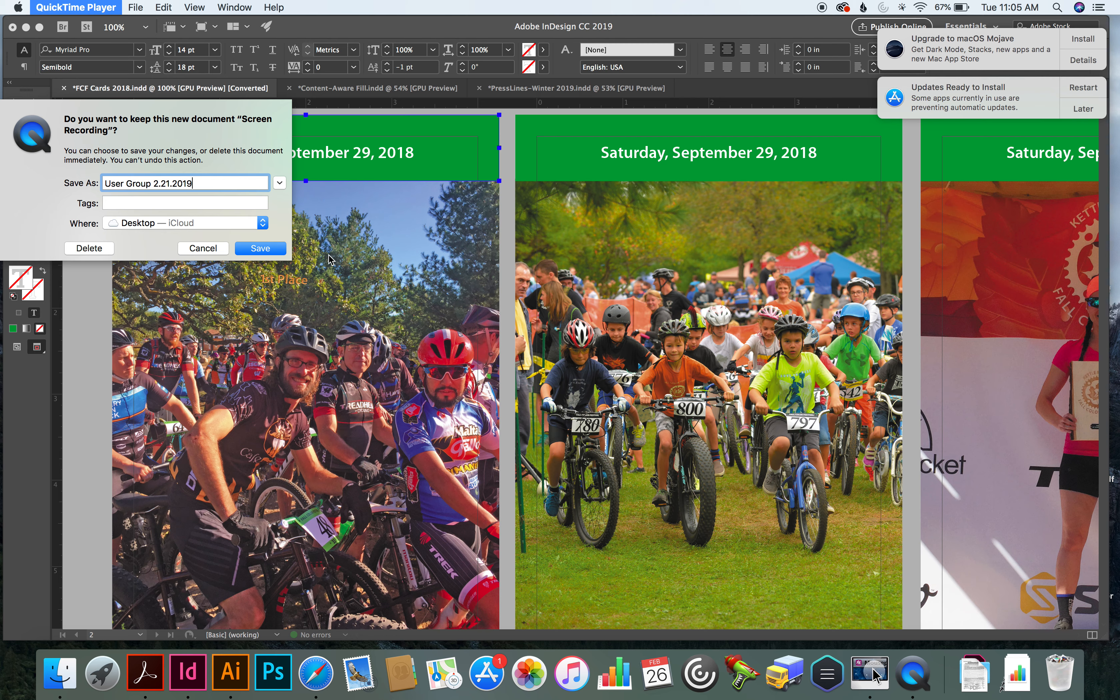